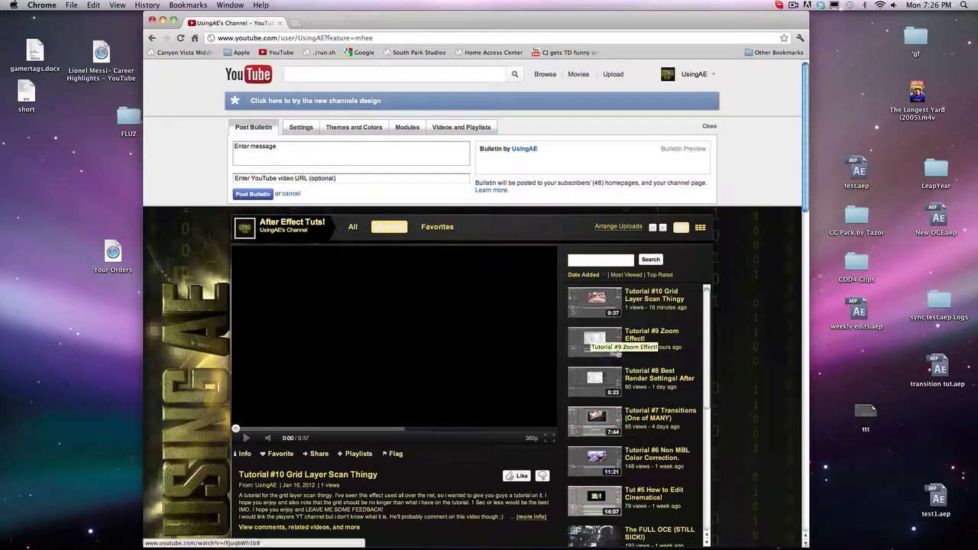
- Play the Tutorial #9 Zoom Effect video, dismiss the Green Screens ad, and pause at 0:33
{"action": "left_click", "coordinate": [638, 335]}
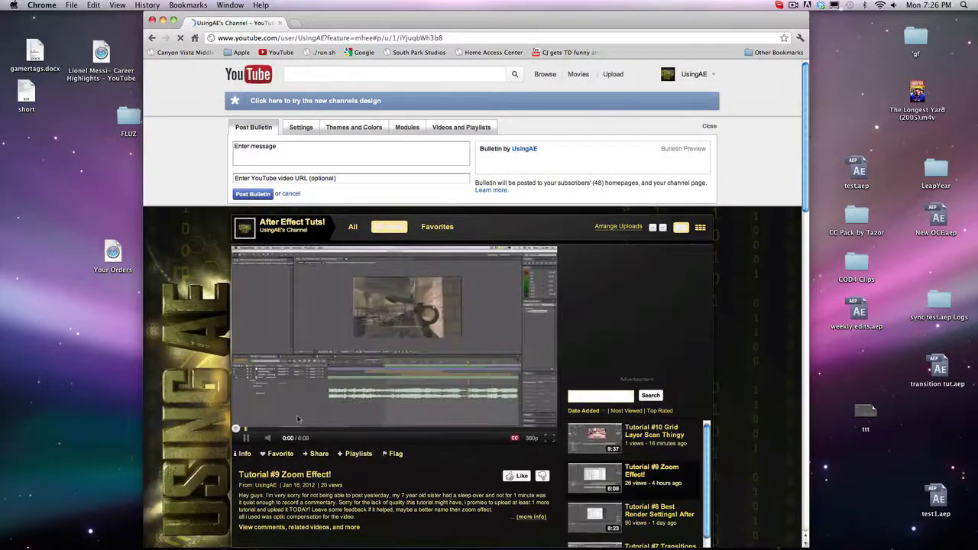
{"action": "left_click", "coordinate": [266, 429]}
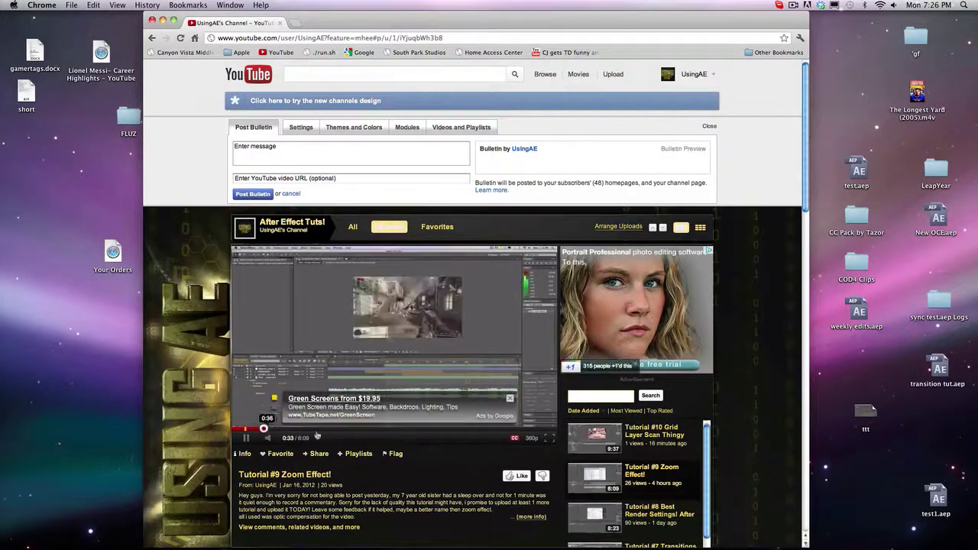
{"action": "left_click", "coordinate": [511, 399]}
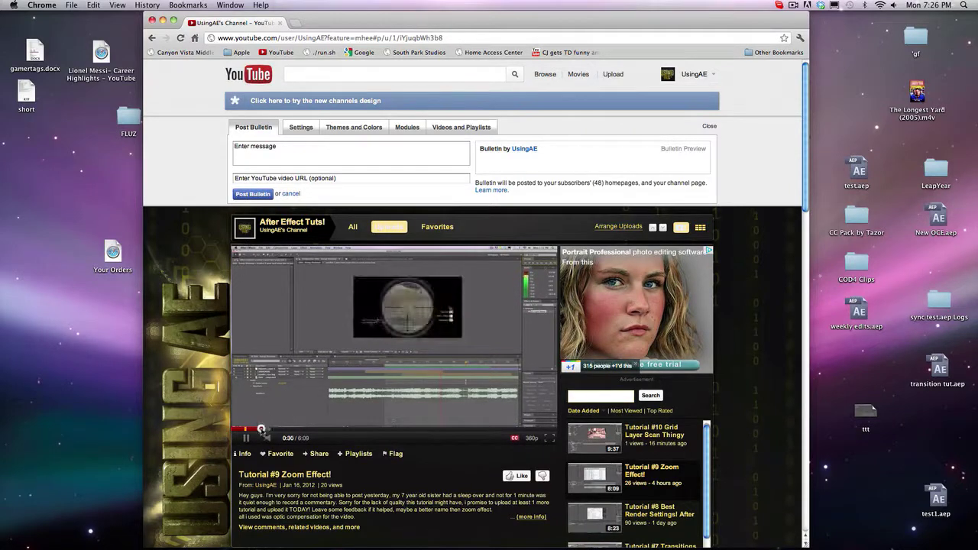
{"action": "left_click", "coordinate": [261, 429]}
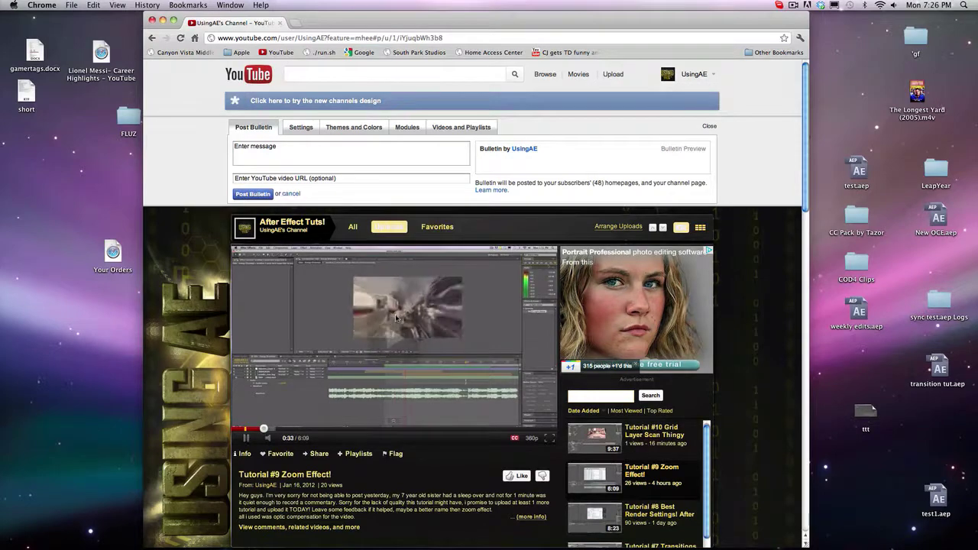
{"action": "left_click", "coordinate": [375, 346]}
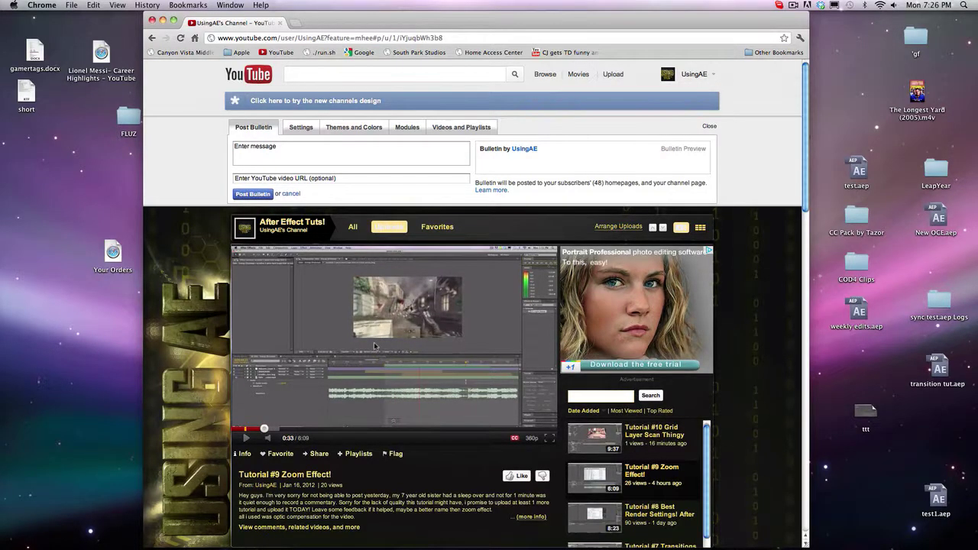
{"action": "scroll", "coordinate": [375, 346], "scroll_direction": "down", "scroll_amount": 15}
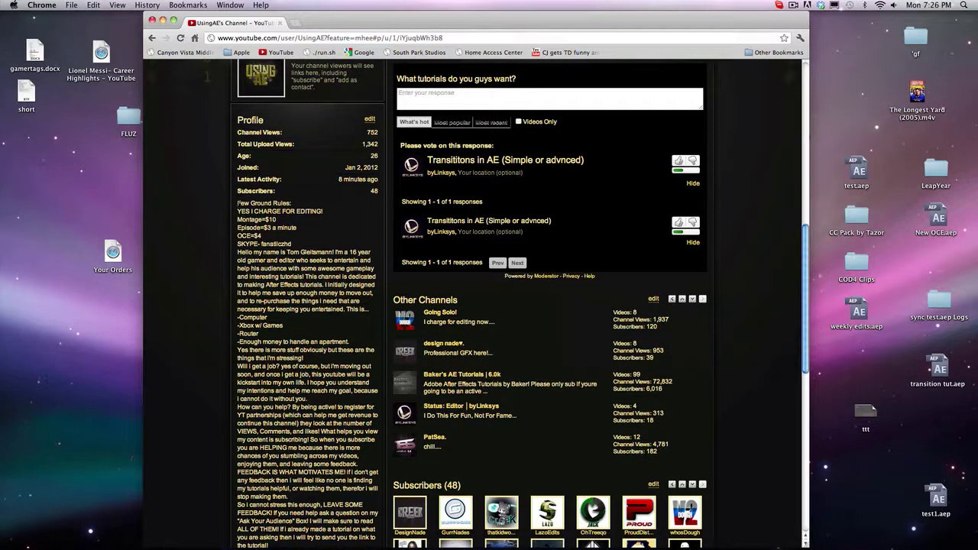
- Highlight the profile's ground rules, GOALS list and Hit 100 Subscribers goal text
{"action": "left_click_drag", "start_coordinate": [238, 200], "coordinate": [371, 254]}
{"action": "left_click", "coordinate": [347, 211]}
{"action": "scroll", "coordinate": [519, 305], "scroll_direction": "down", "scroll_amount": 5}
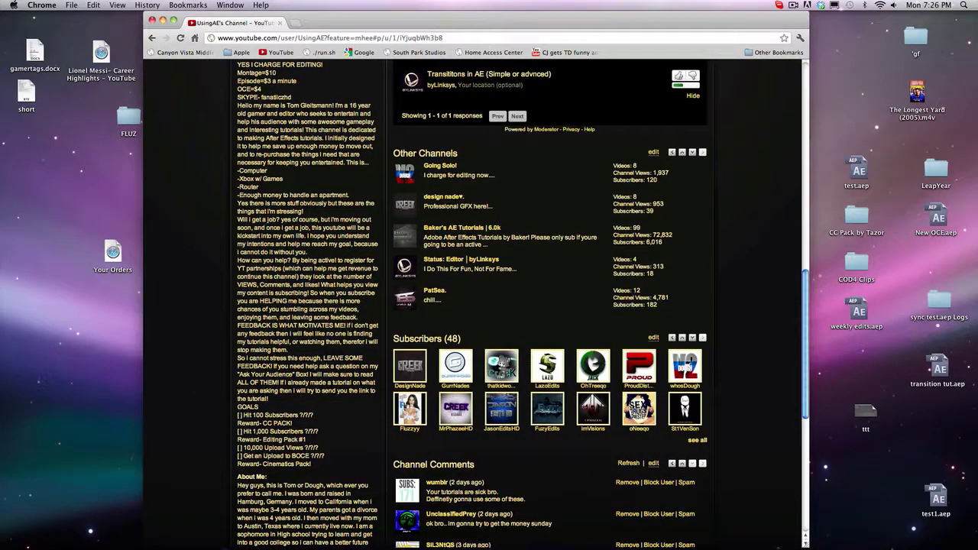
{"action": "left_click_drag", "start_coordinate": [238, 404], "coordinate": [313, 468]}
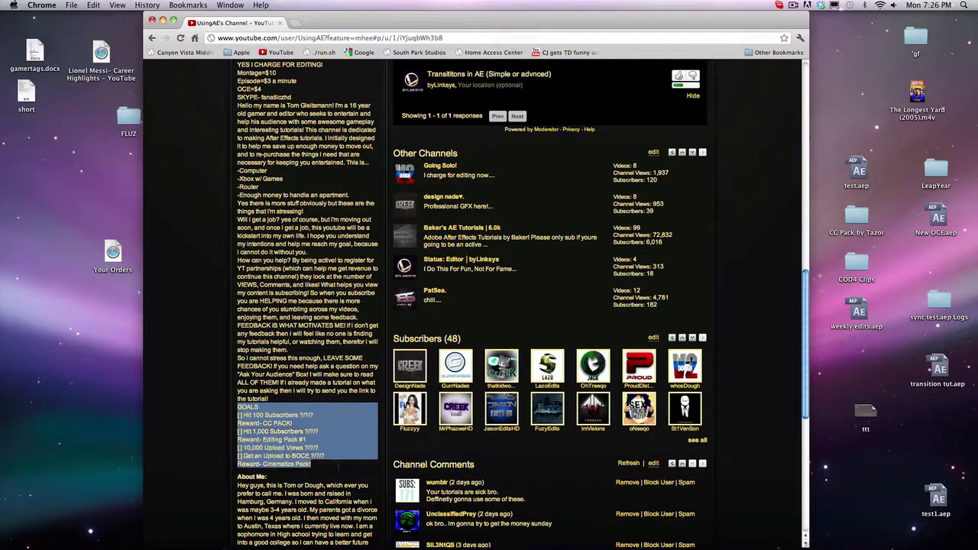
{"action": "left_click", "coordinate": [313, 468]}
{"action": "left_click_drag", "start_coordinate": [320, 415], "coordinate": [300, 425]}
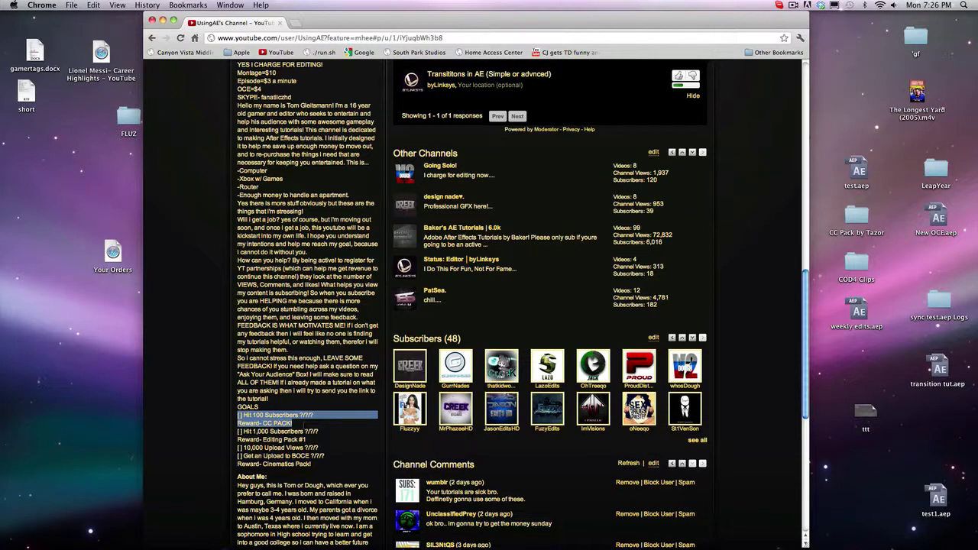
{"action": "left_click", "coordinate": [292, 423]}
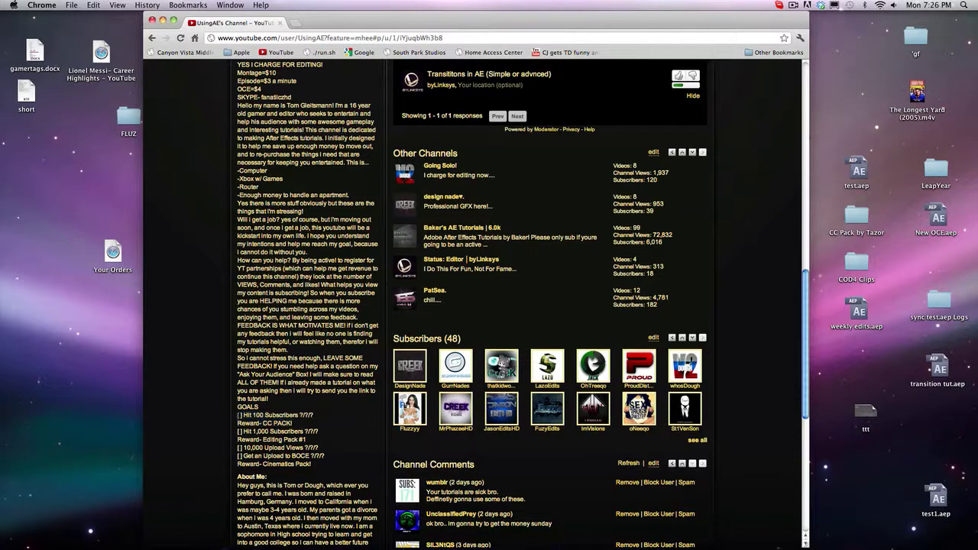
{"action": "left_click_drag", "start_coordinate": [237, 414], "coordinate": [292, 423]}
{"action": "left_click", "coordinate": [292, 423]}
{"action": "scroll", "coordinate": [303, 183], "scroll_direction": "up", "scroll_amount": 10}
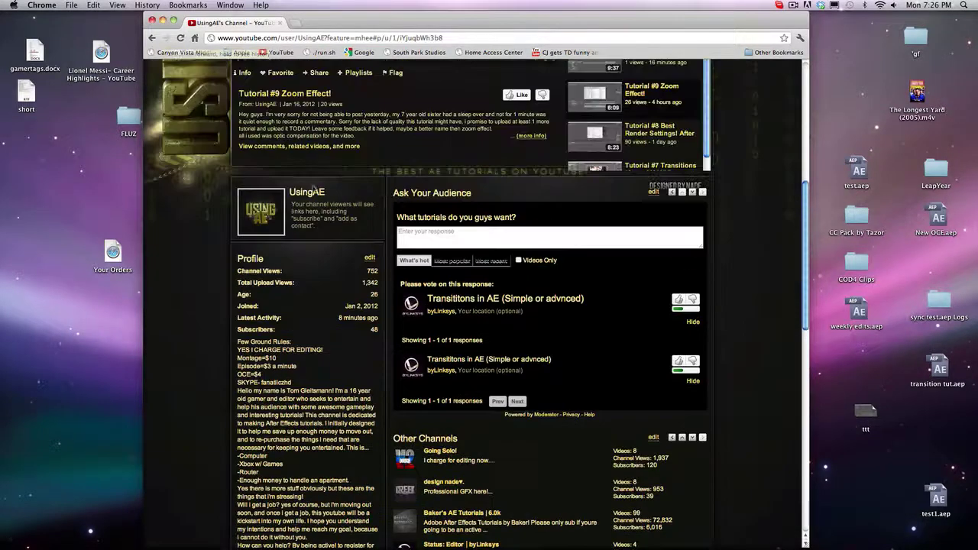
- Close Chrome and return to the After Effects weekly edits.aep project
{"action": "left_click", "coordinate": [152, 20]}
{"action": "mouse_move", "coordinate": [759, 535]}
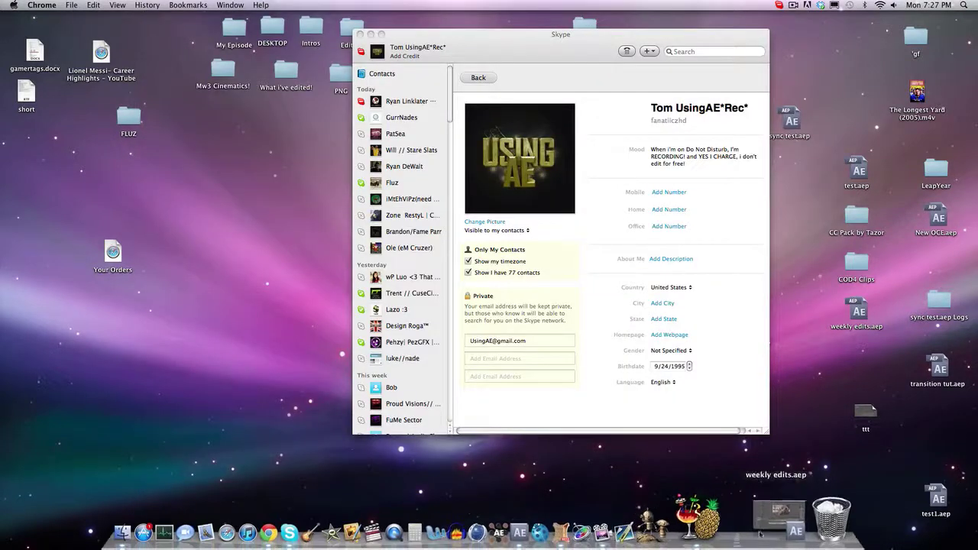
{"action": "left_click", "coordinate": [761, 533]}
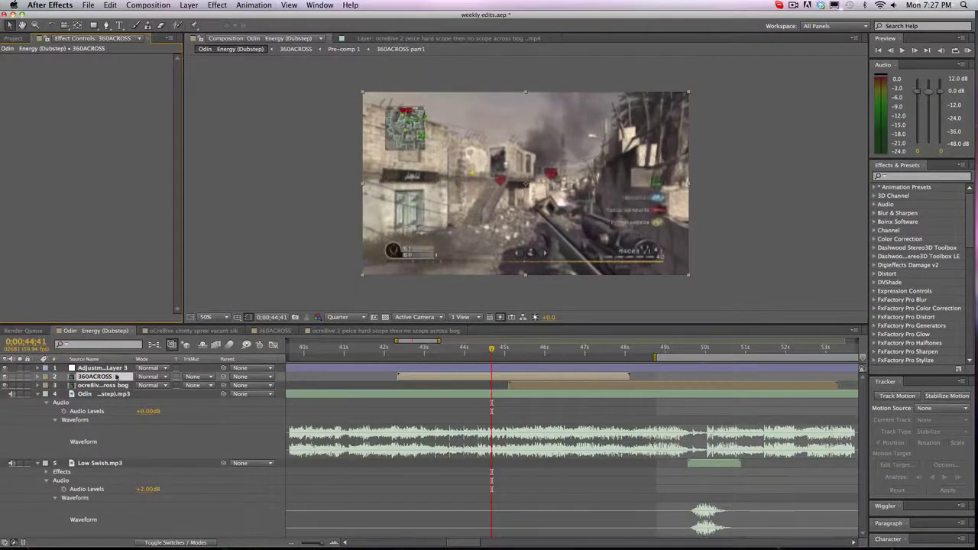
- Collapse the Odin audio layer and expand the 360ACROSS layer's properties
{"action": "left_click", "coordinate": [38, 394]}
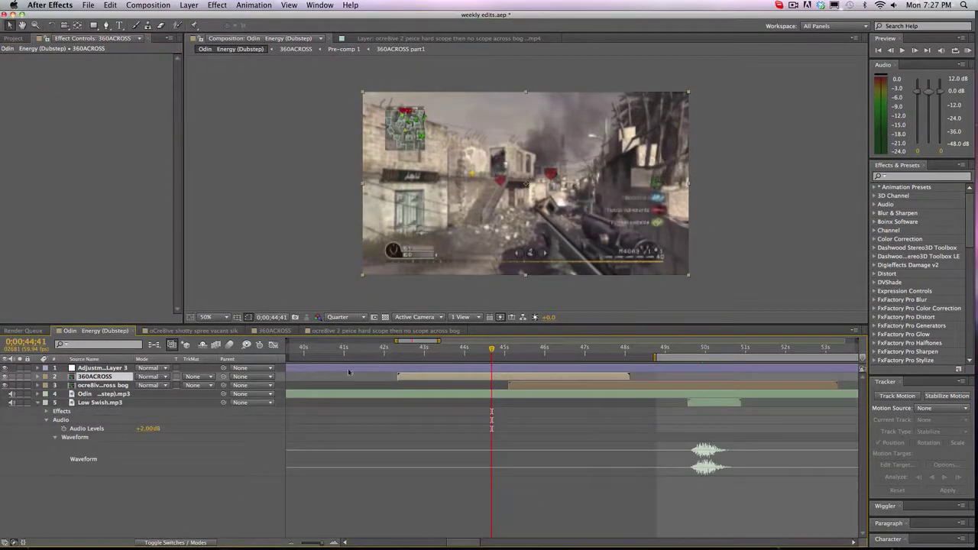
{"action": "left_click", "coordinate": [38, 377]}
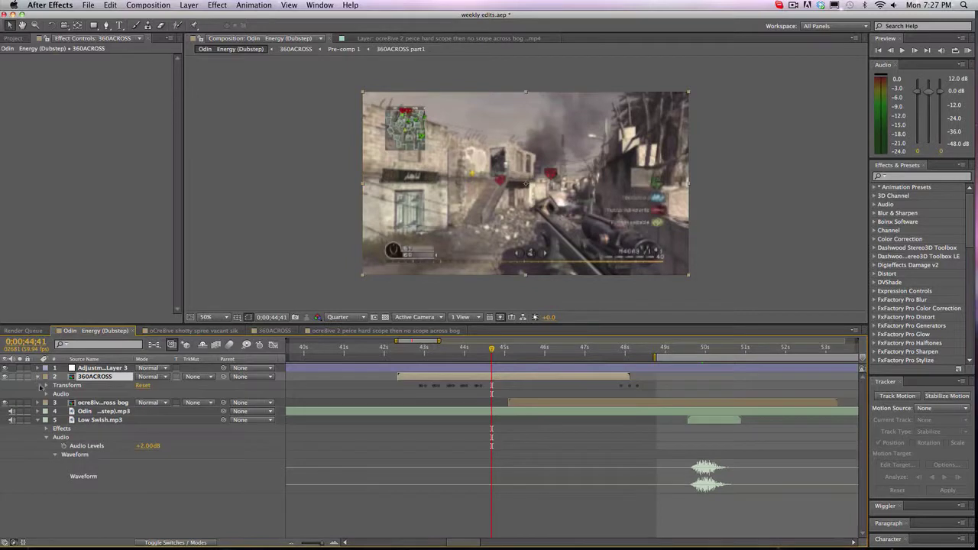
{"action": "left_click", "coordinate": [923, 177]}
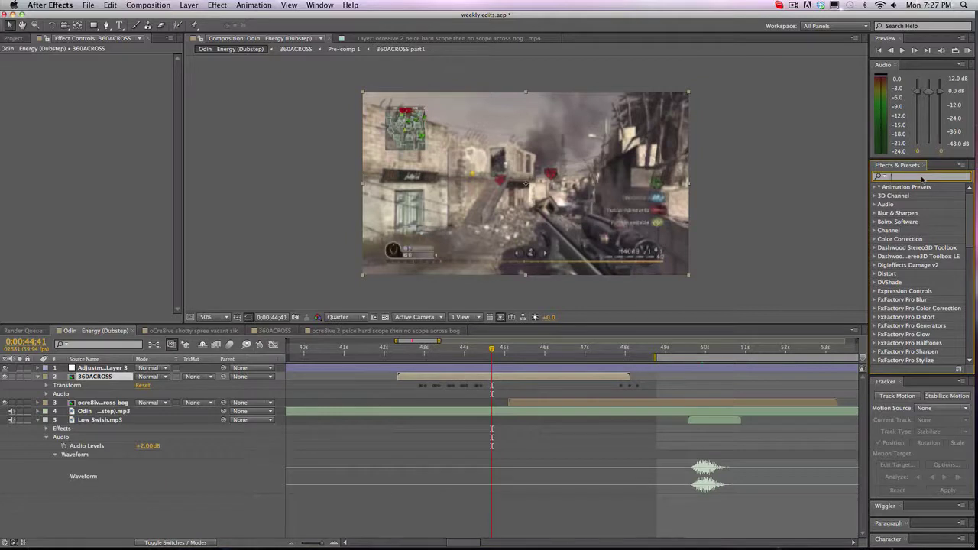
- Search 'motion ti', apply Motion Tile to 360ACROSS, and move to about 45 seconds
{"action": "type", "text": "motion tile"}
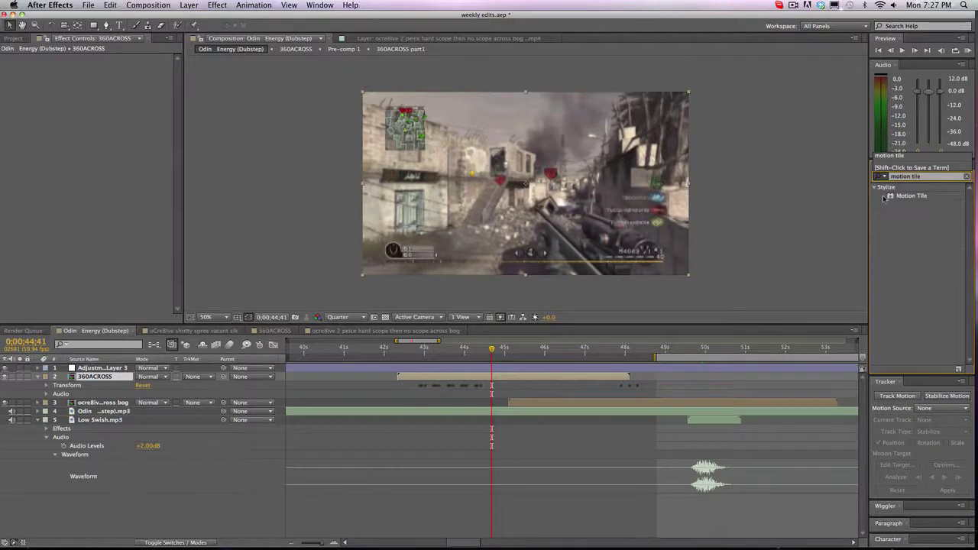
{"action": "left_click_drag", "start_coordinate": [884, 198], "coordinate": [504, 378]}
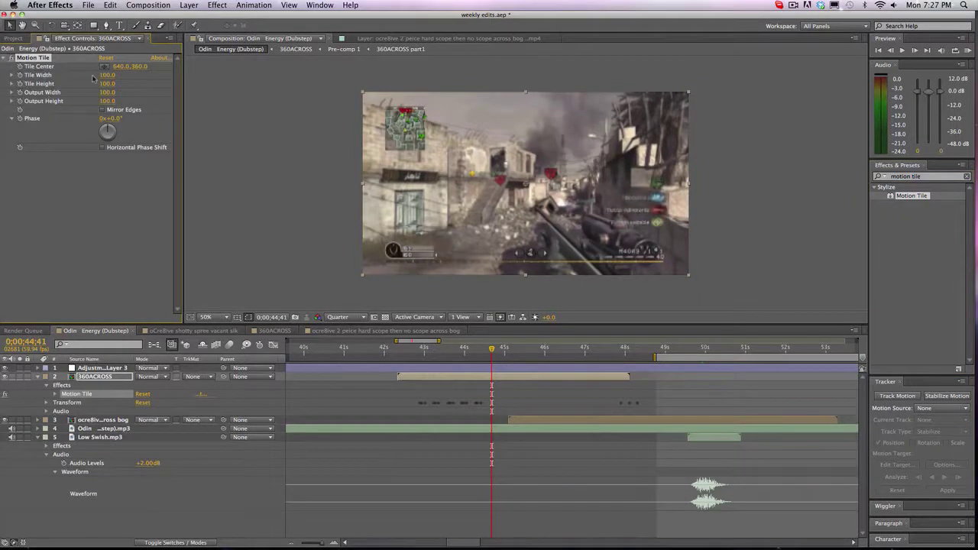
{"action": "left_click_drag", "start_coordinate": [104, 75], "coordinate": [75, 76]}
{"action": "left_click_drag", "start_coordinate": [491, 349], "coordinate": [533, 353]}
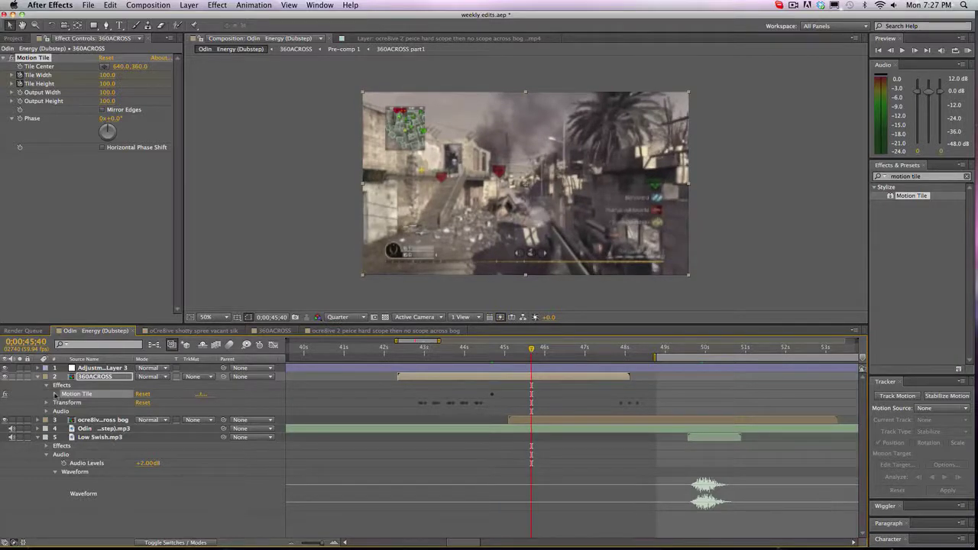
- Keyframe Motion Tile's Tile Width and Tile Height at 34 at 45;12
{"action": "left_click", "coordinate": [55, 394]}
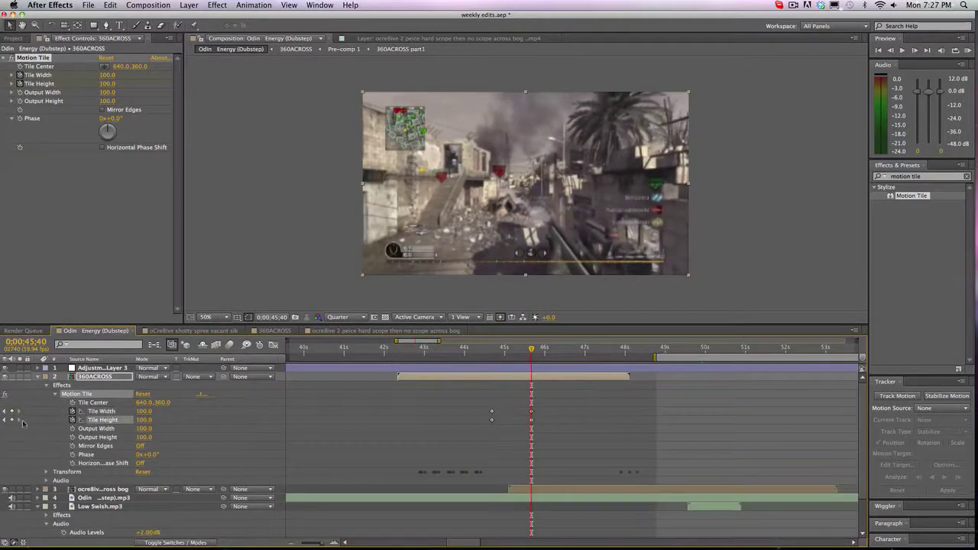
{"action": "left_click", "coordinate": [511, 350]}
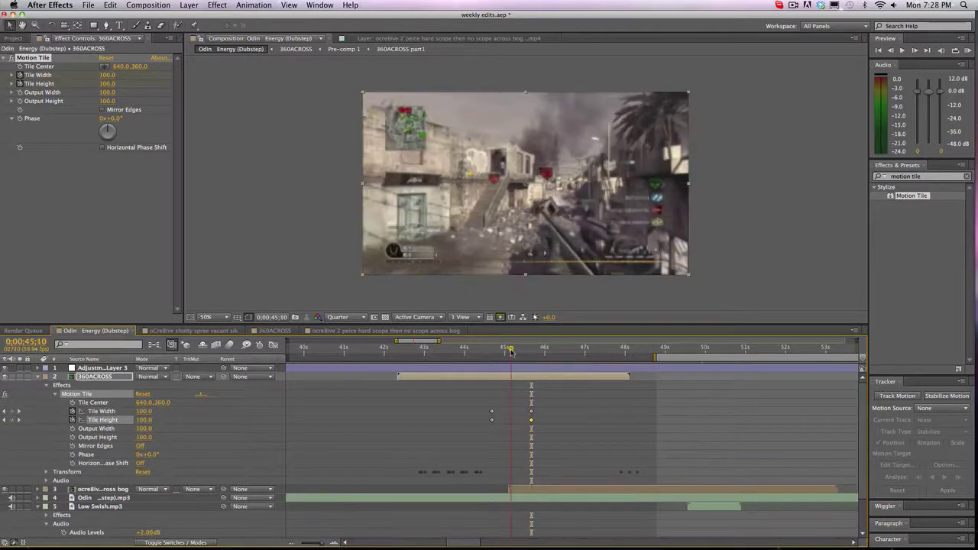
{"action": "left_click", "coordinate": [513, 351]}
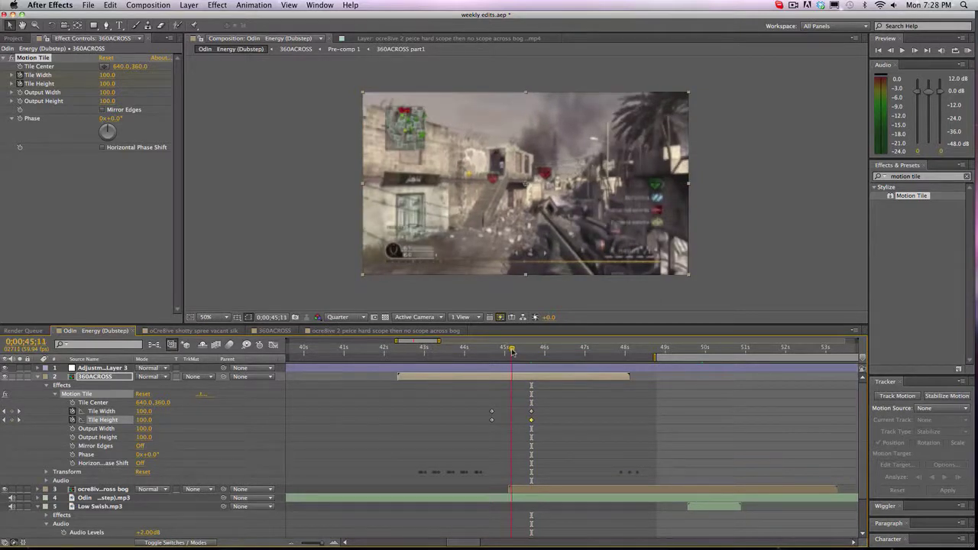
{"action": "left_click", "coordinate": [513, 351]}
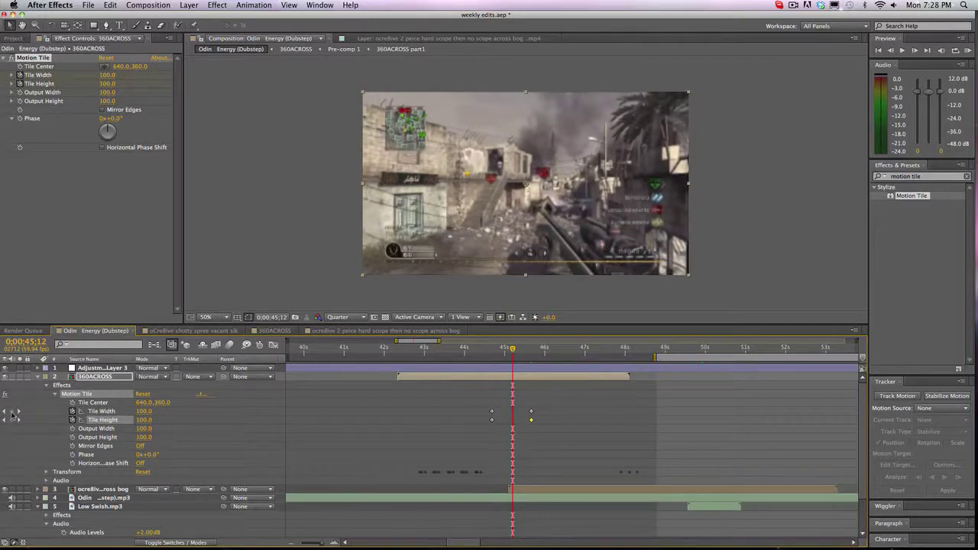
{"action": "left_click", "coordinate": [12, 415]}
{"action": "left_click", "coordinate": [145, 411]}
{"action": "type", "text": "34"}
{"action": "key", "text": "Return"}
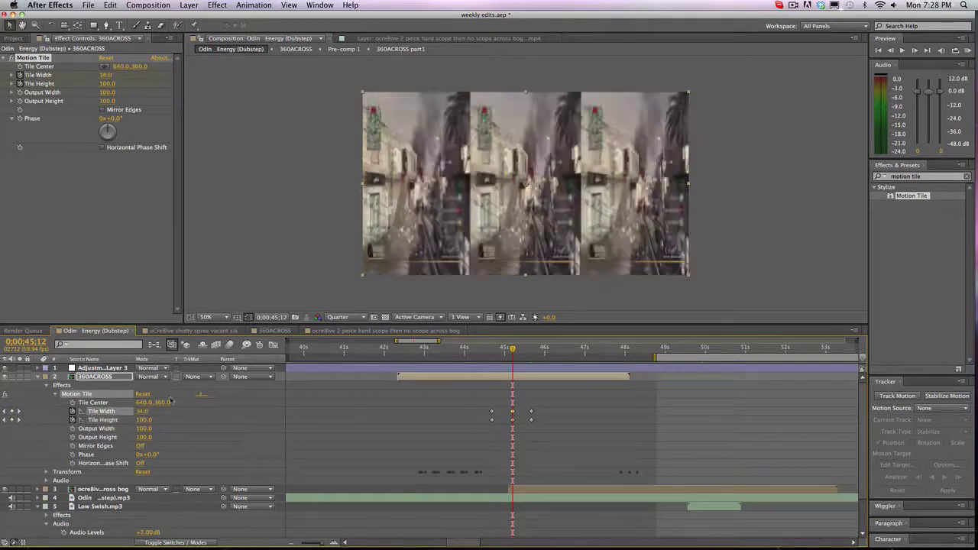
{"action": "left_click", "coordinate": [144, 419]}
{"action": "type", "text": "34"}
{"action": "key", "text": "Return"}
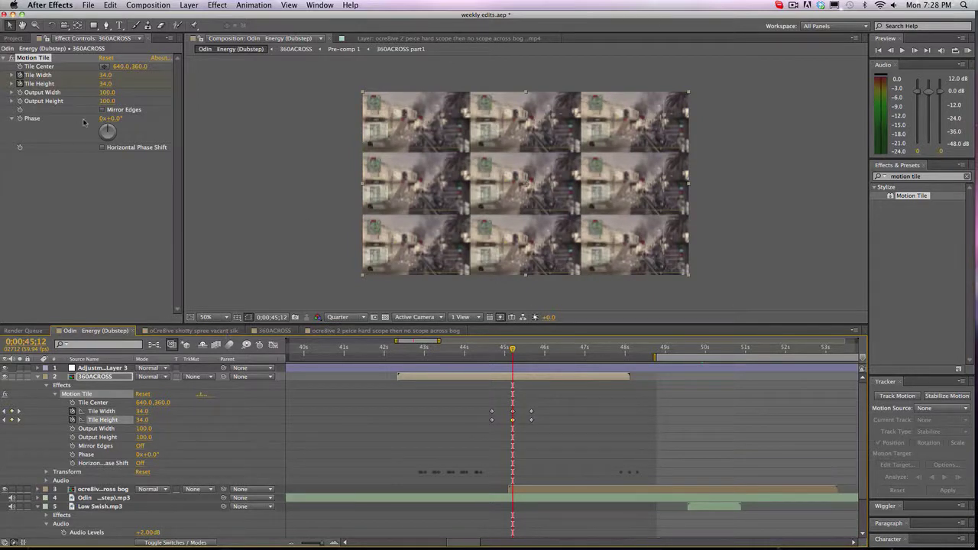
- Try a sideways Phase shift, then reset Phase to 0
{"action": "left_click_drag", "start_coordinate": [108, 130], "coordinate": [166, 167]}
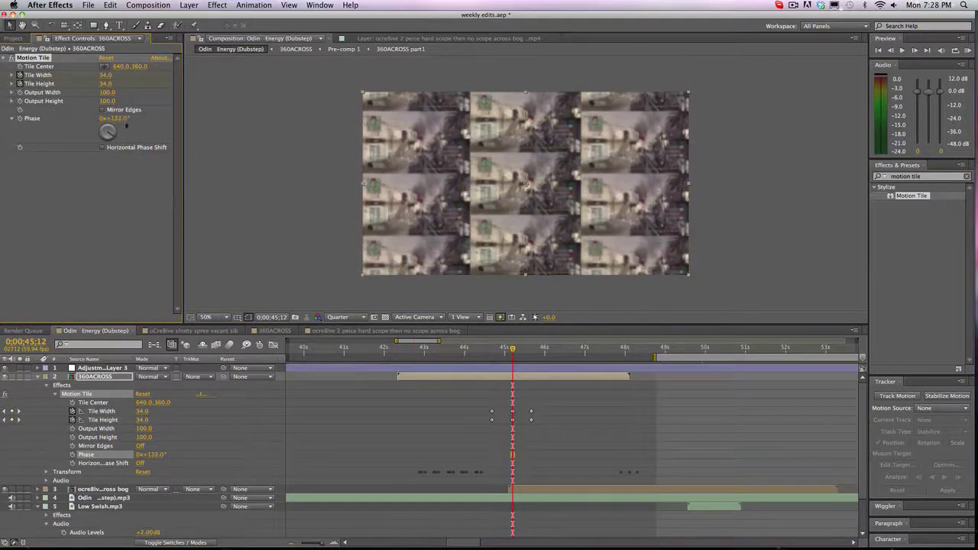
{"action": "left_click", "coordinate": [116, 119]}
{"action": "type", "text": "0"}
{"action": "key", "text": "Return"}
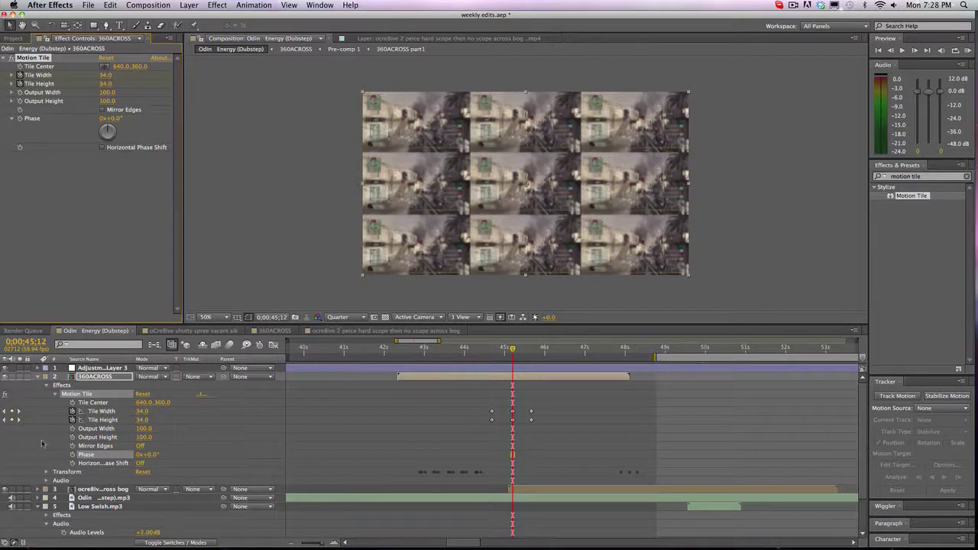
- Keyframe Phase at 0 at 44;41 and two full revolutions at 45;12
{"action": "left_click", "coordinate": [5, 419]}
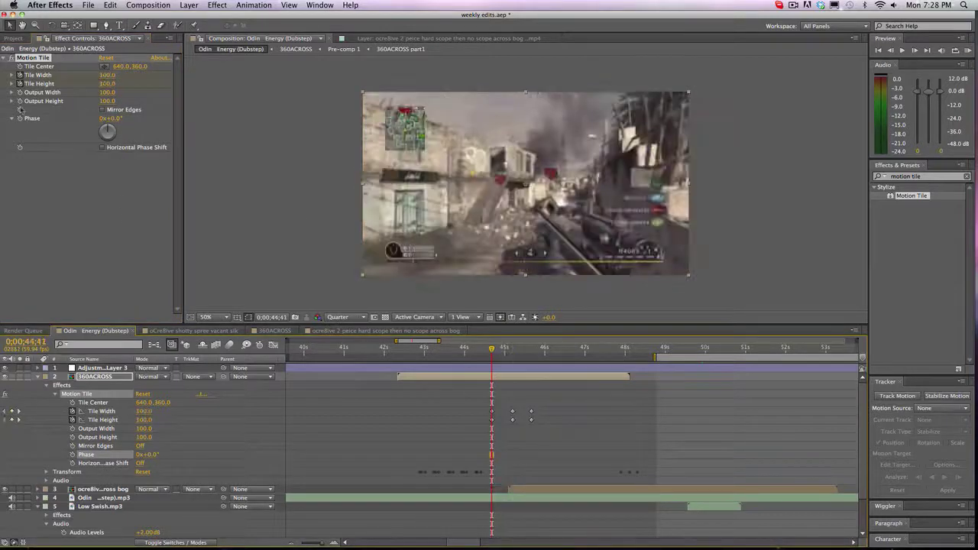
{"action": "left_click", "coordinate": [20, 119]}
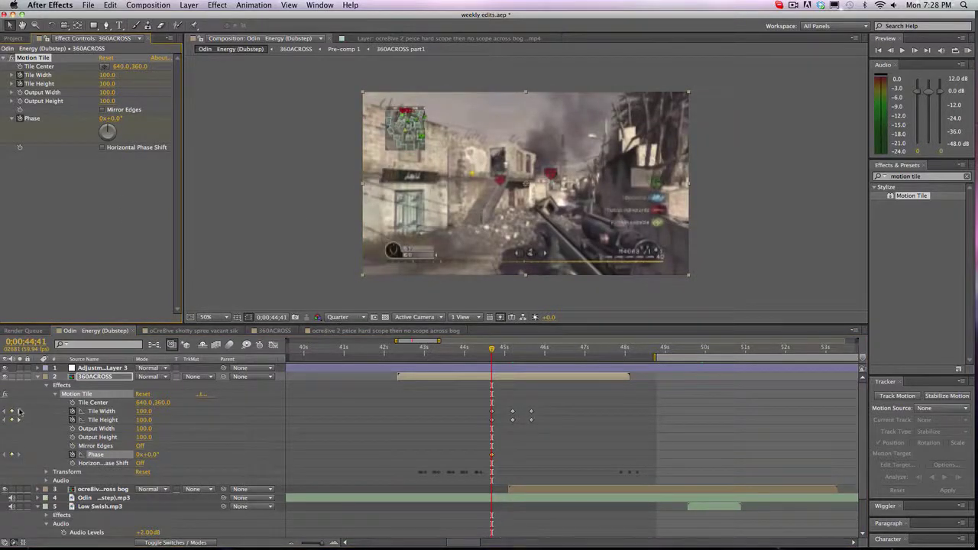
{"action": "left_click", "coordinate": [20, 412]}
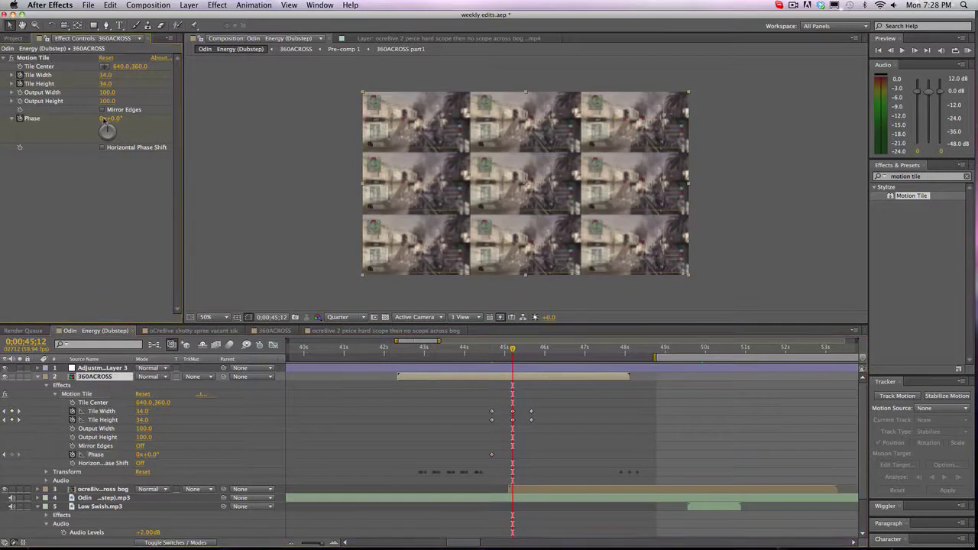
{"action": "left_click", "coordinate": [102, 118]}
{"action": "type", "text": "2"}
{"action": "key", "text": "Return"}
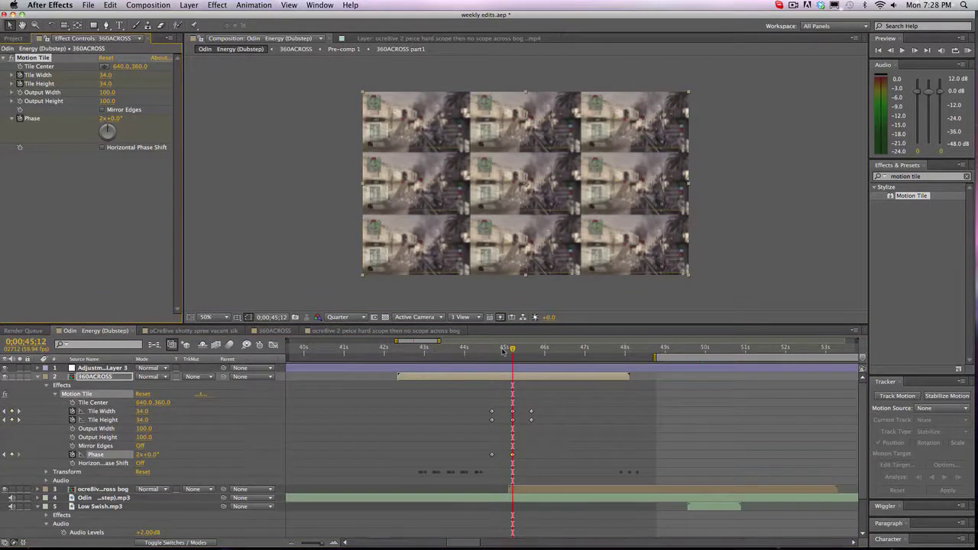
{"action": "left_click_drag", "start_coordinate": [506, 350], "coordinate": [532, 348]}
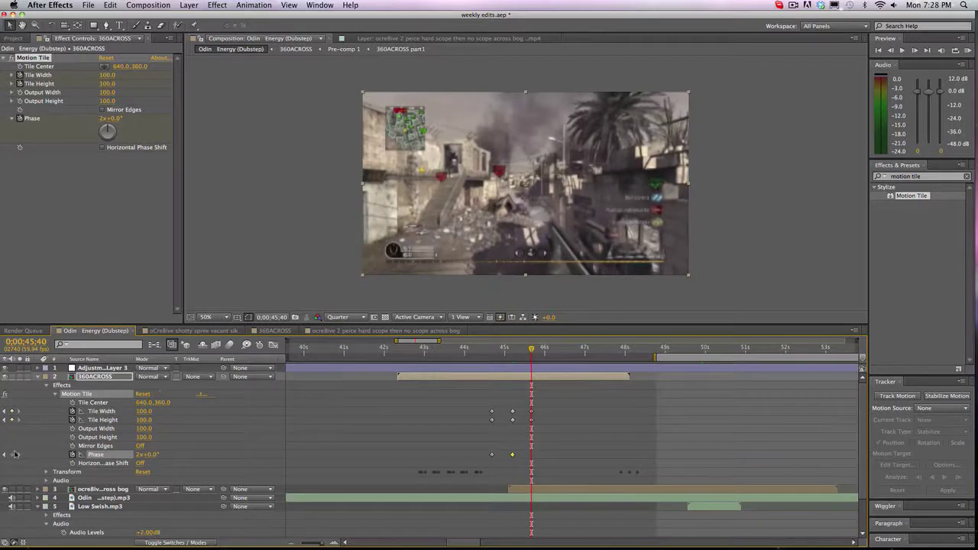
- Set Phase back to 0x at 45;40 and preview the tile animation from 44;38
{"action": "left_click", "coordinate": [143, 459]}
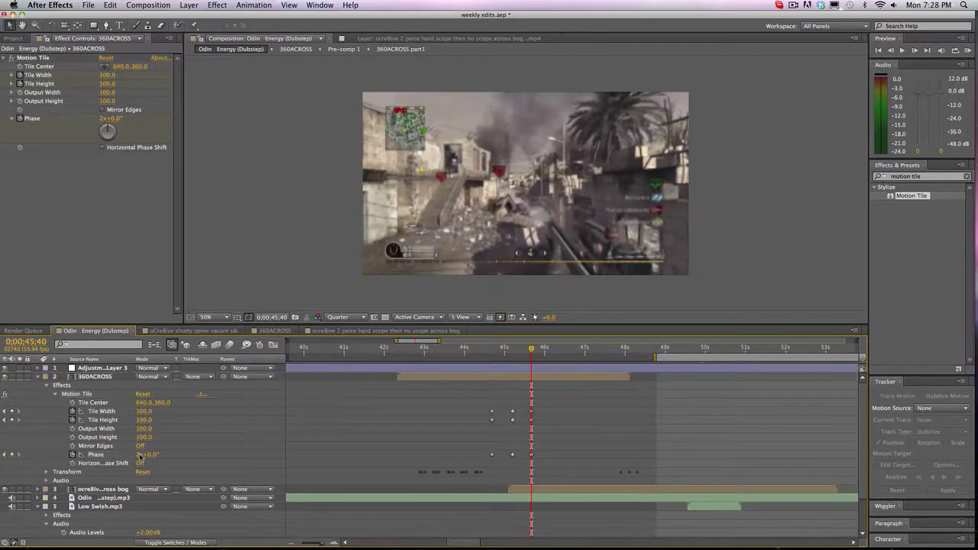
{"action": "left_click", "coordinate": [139, 455]}
{"action": "type", "text": "0"}
{"action": "key", "text": "Return"}
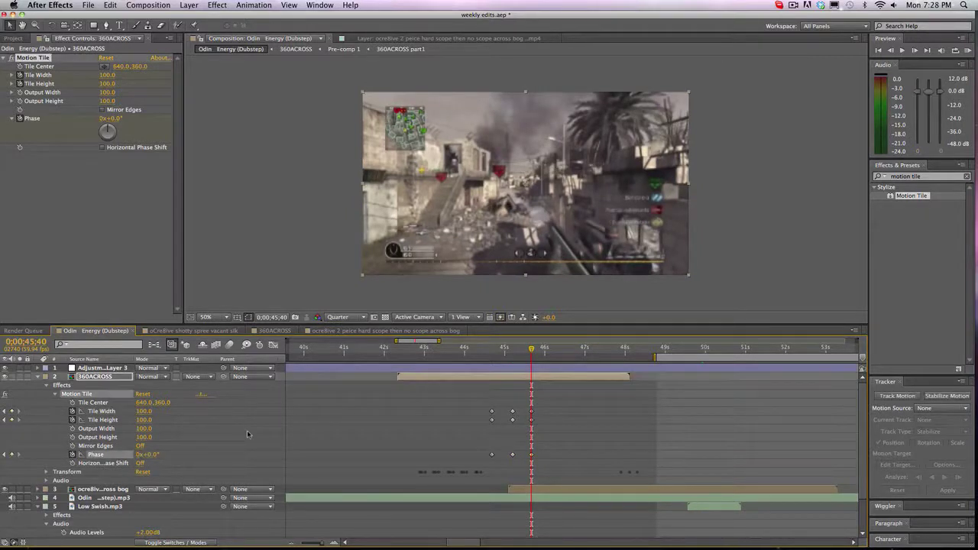
{"action": "left_click", "coordinate": [490, 350]}
{"action": "mouse_move", "coordinate": [490, 351]}
{"action": "left_mouse_down"}
{"action": "mouse_move", "coordinate": [538, 348]}
{"action": "mouse_move", "coordinate": [492, 350]}
{"action": "left_mouse_up"}
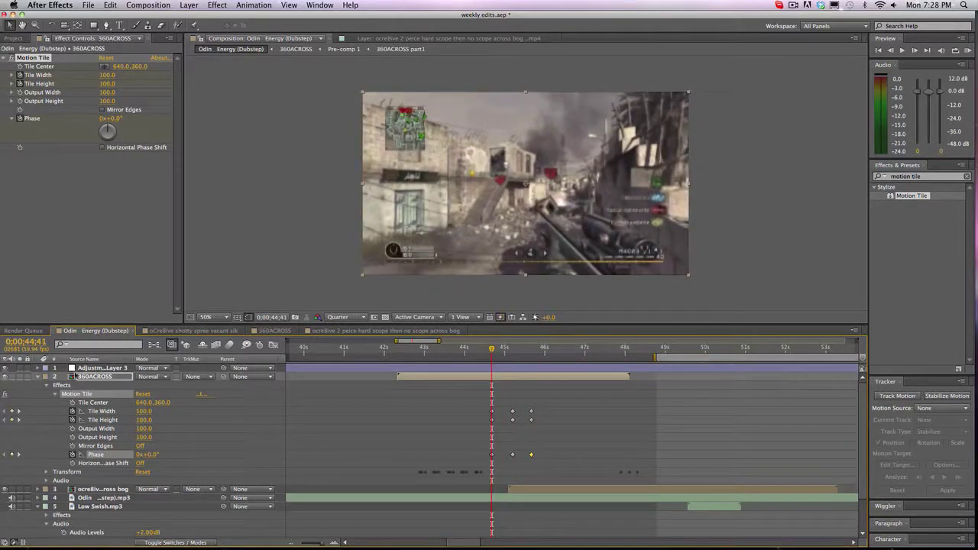
{"action": "left_click", "coordinate": [894, 178]}
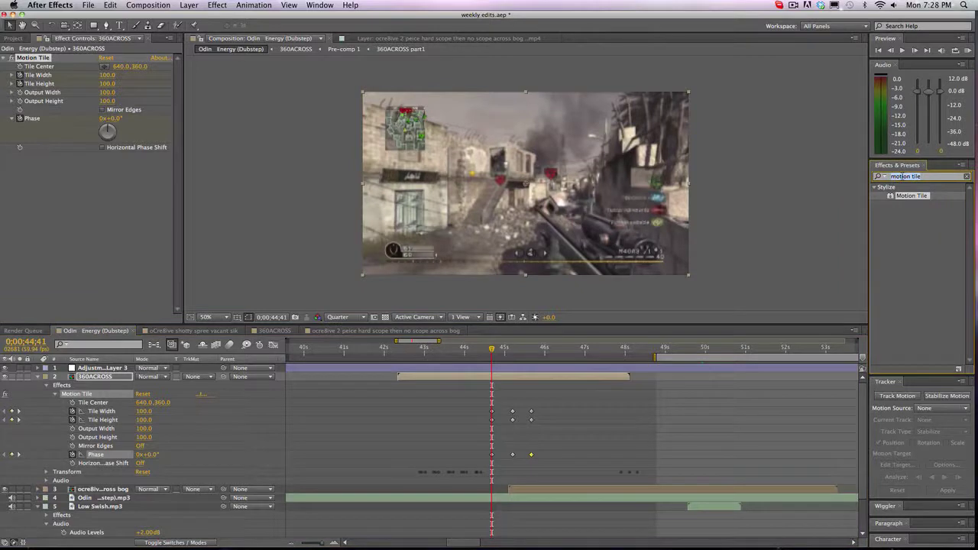
- Apply Optics Compensation to 360ACROSS with Reverse Lens Distortion turned on
{"action": "type", "text": "optics compen"}
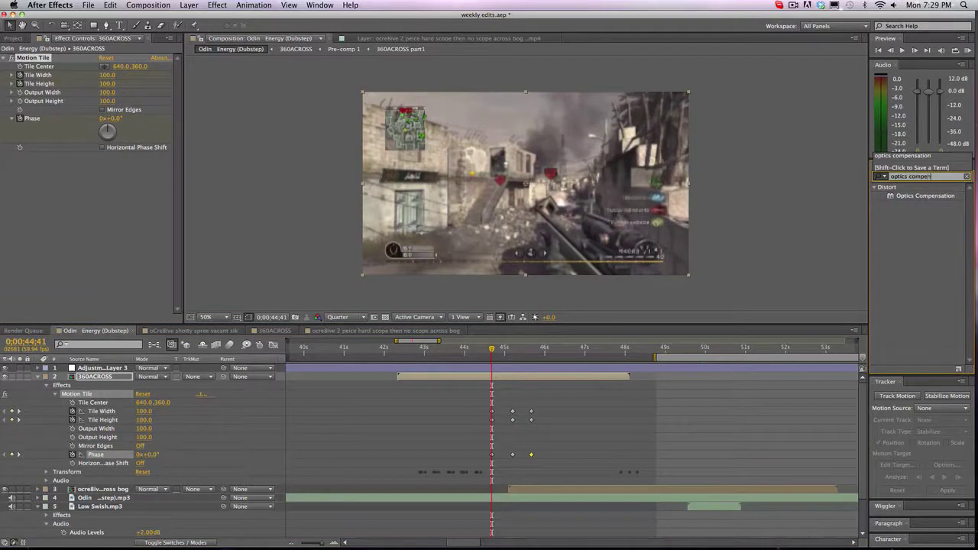
{"action": "type", "text": "sation"}
{"action": "left_click_drag", "start_coordinate": [899, 196], "coordinate": [81, 235]}
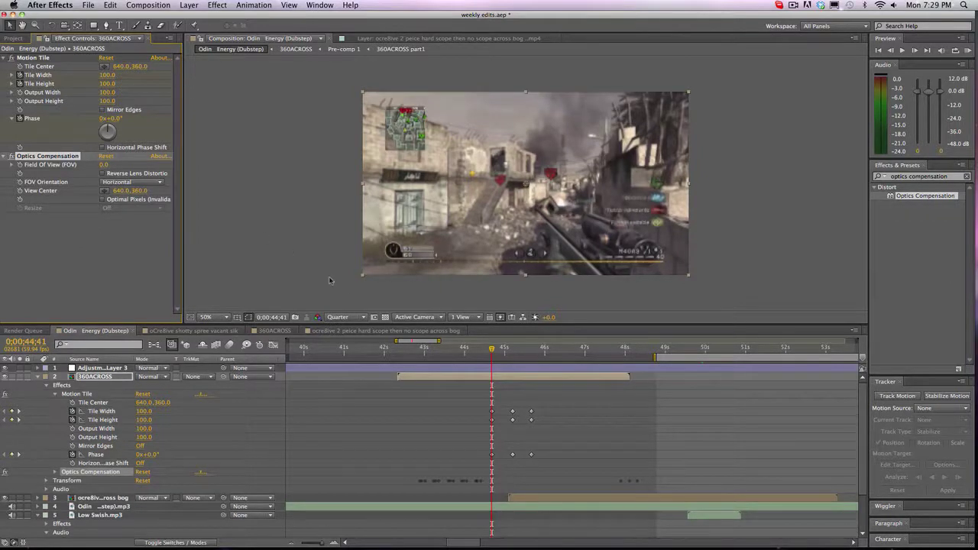
{"action": "left_click_drag", "start_coordinate": [492, 349], "coordinate": [515, 352]}
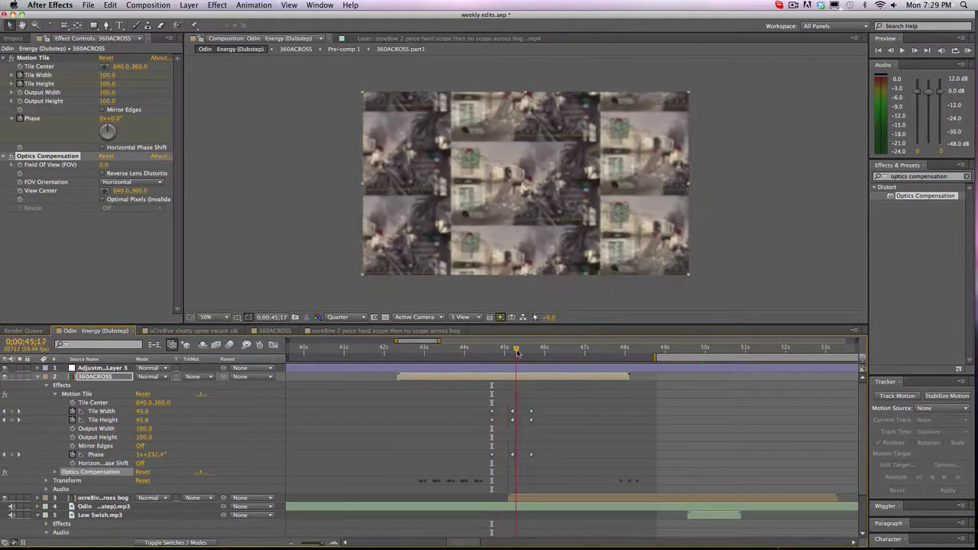
{"action": "left_click_drag", "start_coordinate": [518, 353], "coordinate": [494, 356]}
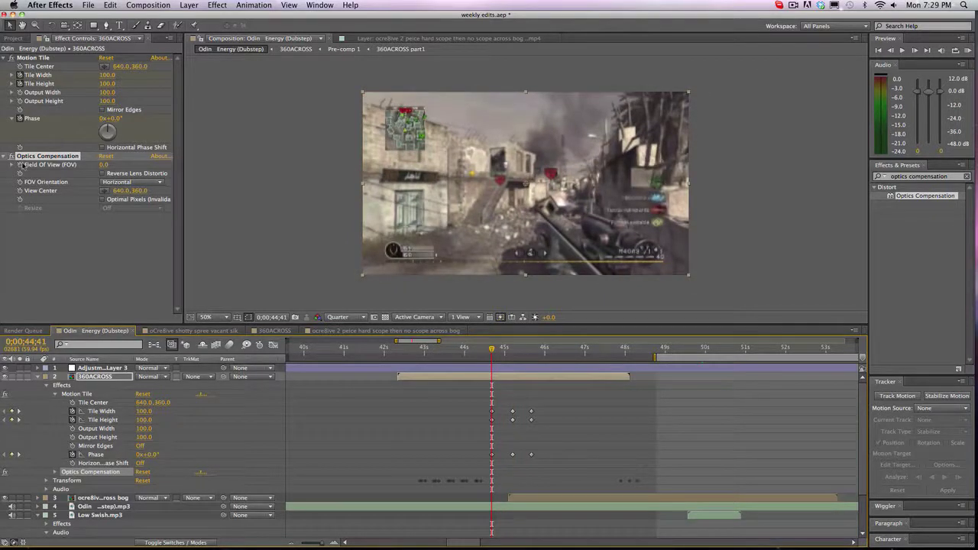
{"action": "left_click", "coordinate": [103, 175]}
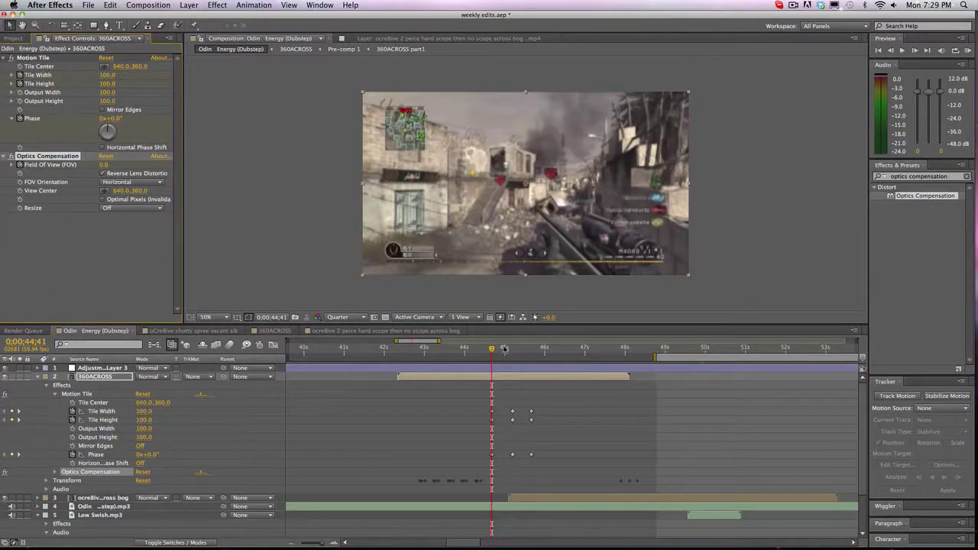
{"action": "mouse_move", "coordinate": [505, 348]}
{"action": "left_mouse_down"}
{"action": "mouse_move", "coordinate": [493, 348]}
{"action": "mouse_move", "coordinate": [512, 346]}
{"action": "left_mouse_up"}
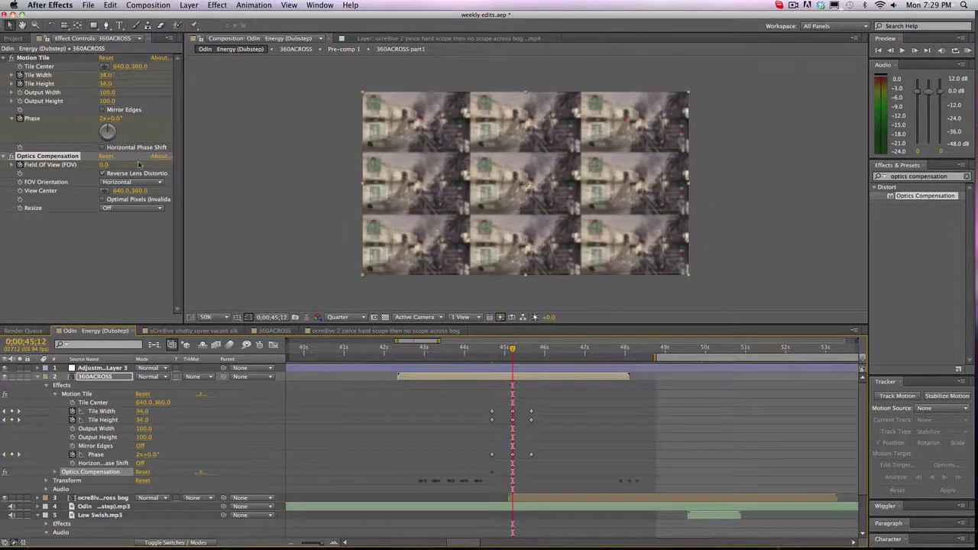
- Set Field Of View to 115 at 45;12 to bulge the tiles
{"action": "left_click", "coordinate": [102, 172]}
{"action": "left_click_drag", "start_coordinate": [103, 164], "coordinate": [156, 164]}
{"action": "left_click", "coordinate": [107, 165]}
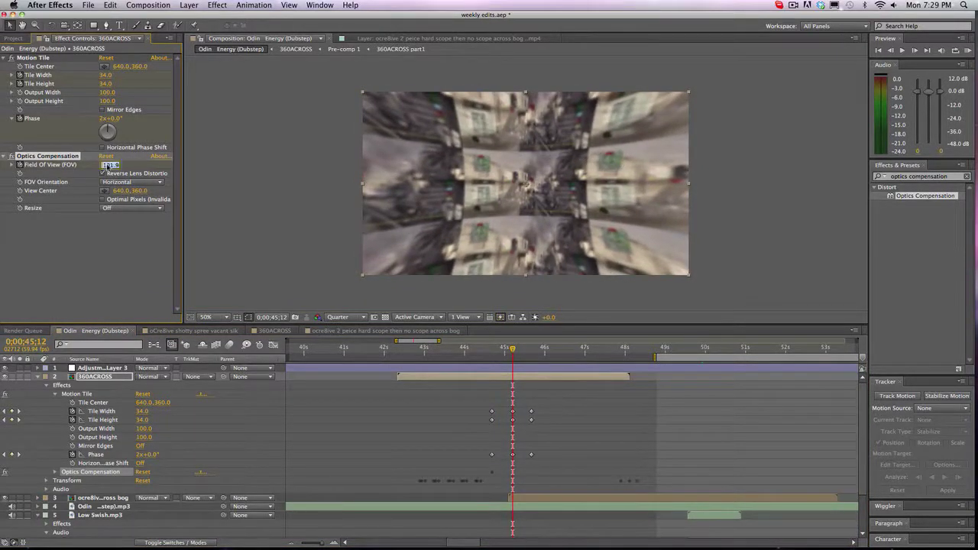
{"action": "type", "text": "115"}
{"action": "key", "text": "Return"}
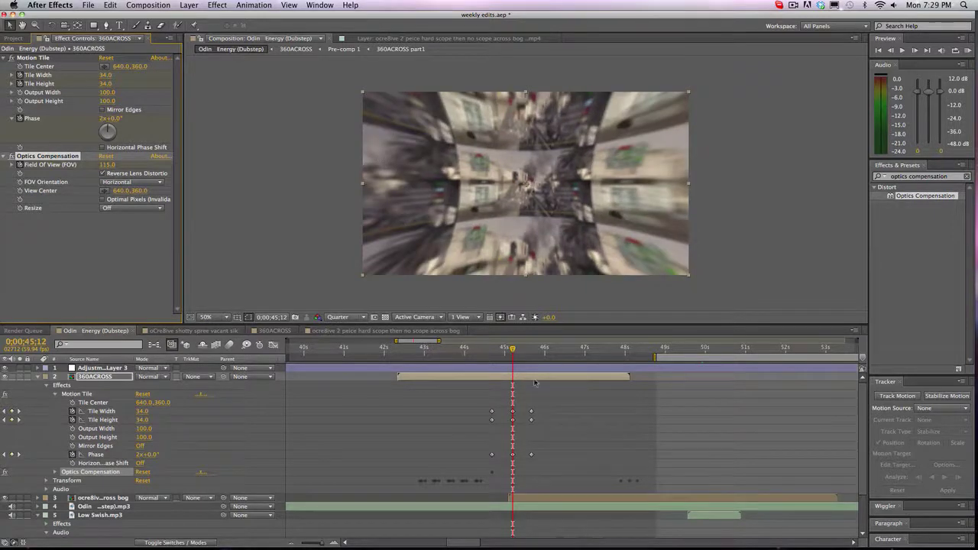
- Return Field Of View to 0 at a later frame and preview the lens warp
{"action": "left_click_drag", "start_coordinate": [513, 350], "coordinate": [544, 353]}
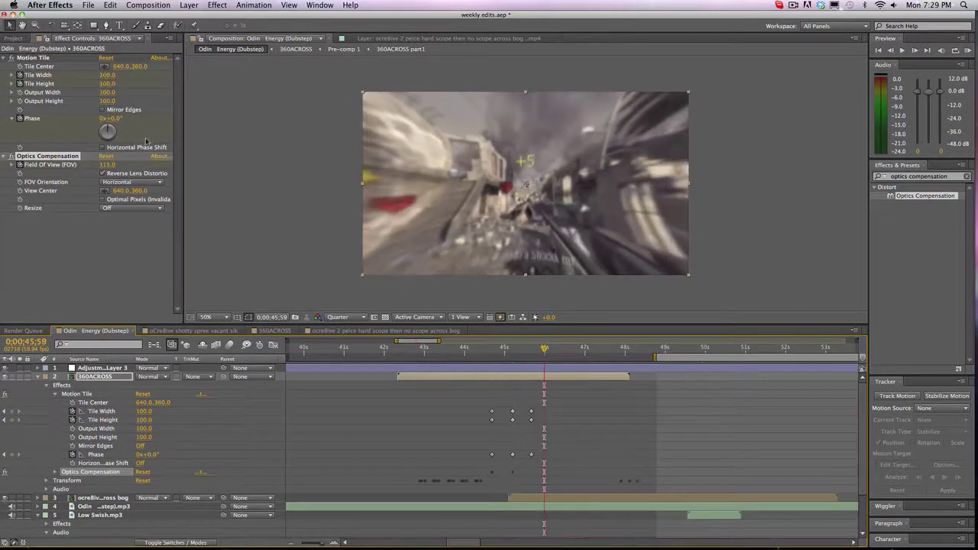
{"action": "left_click", "coordinate": [107, 164]}
{"action": "type", "text": "0"}
{"action": "key", "text": "Return"}
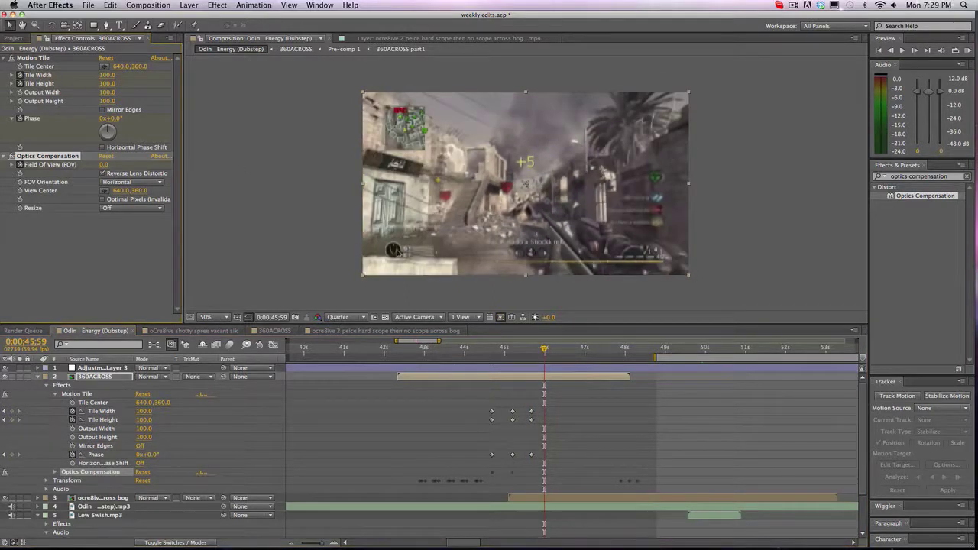
{"action": "left_click_drag", "start_coordinate": [544, 348], "coordinate": [514, 345]}
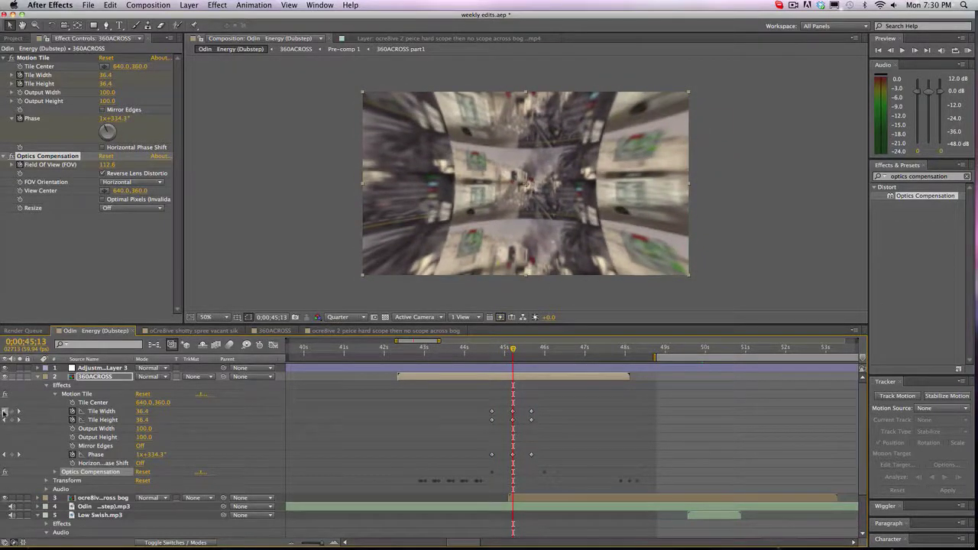
{"action": "left_click", "coordinate": [4, 411]}
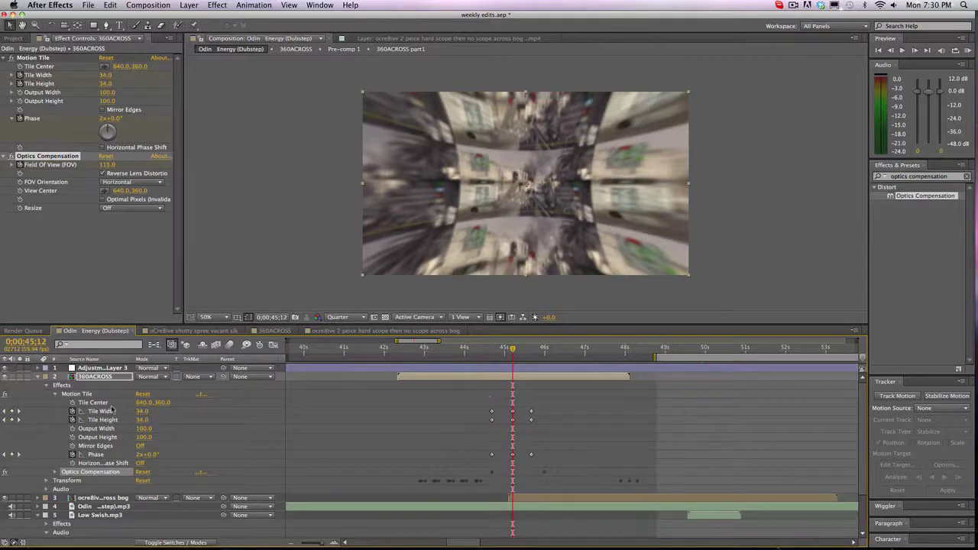
{"action": "left_click", "coordinate": [92, 404]}
- Link Tile Height to Tile Width with an expression and show Tile Width's graph
{"action": "left_click", "coordinate": [273, 344]}
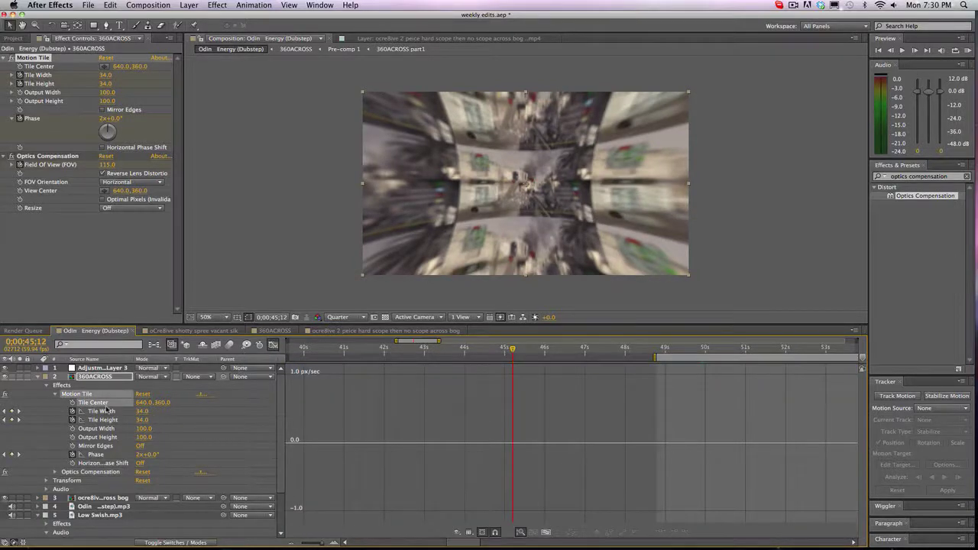
{"action": "left_click", "coordinate": [107, 411]}
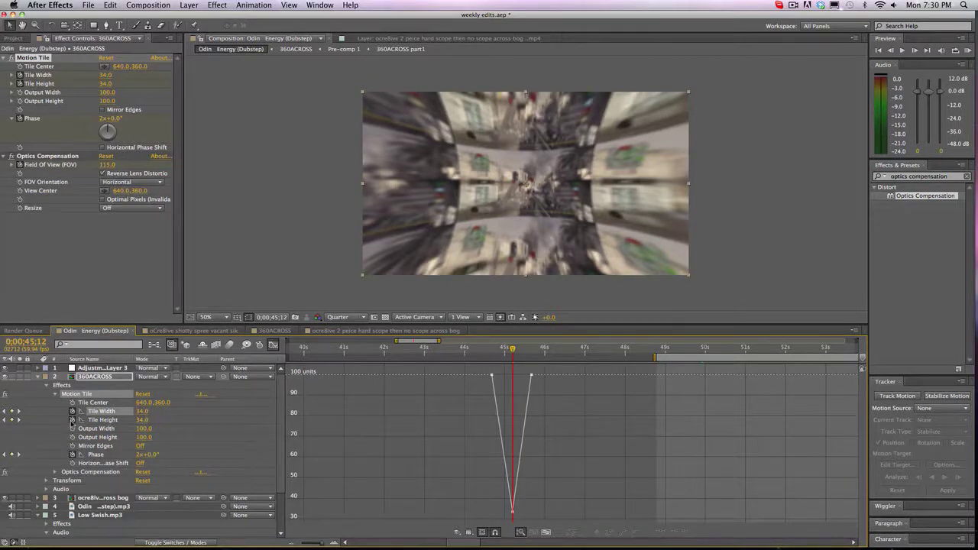
{"action": "left_click", "coordinate": [73, 420], "text": "alt"}
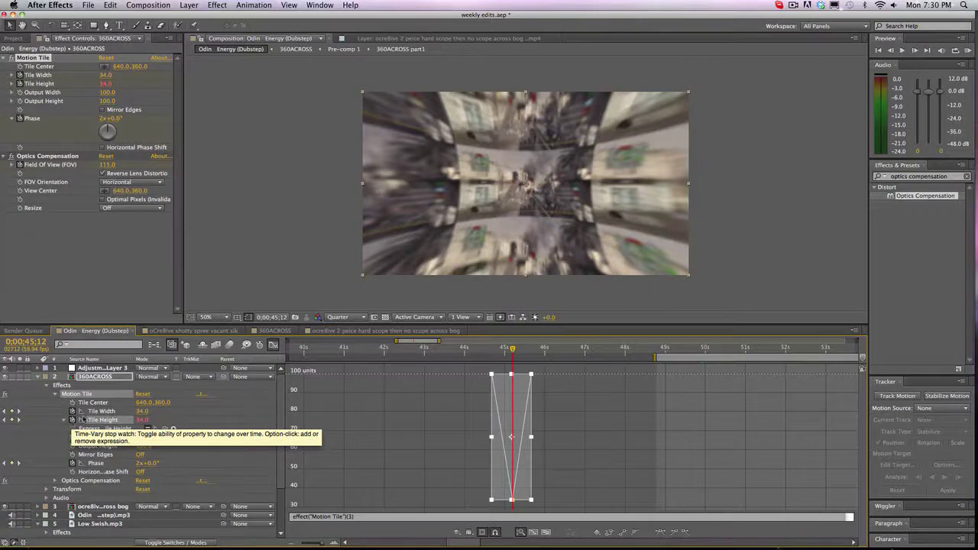
{"action": "left_click_drag", "start_coordinate": [164, 428], "coordinate": [117, 413]}
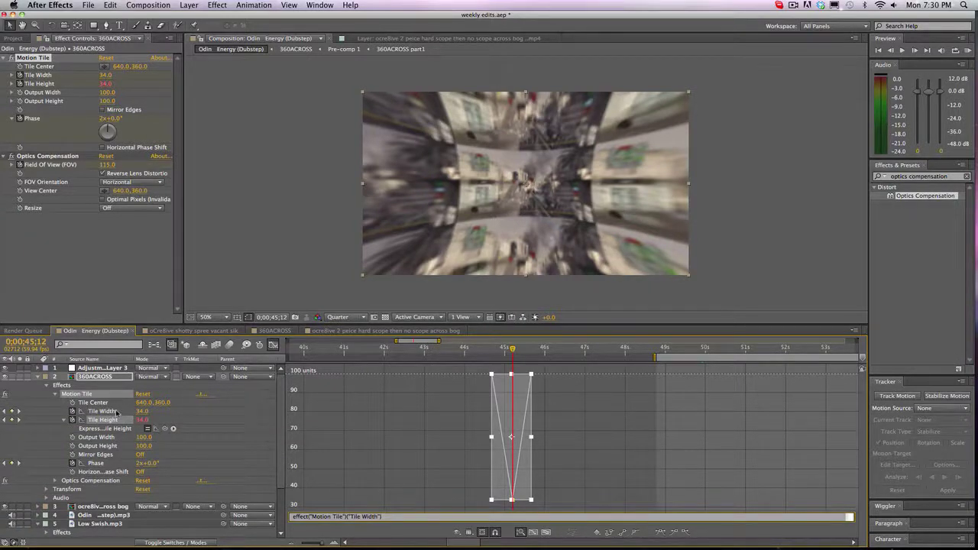
{"action": "left_click", "coordinate": [194, 417]}
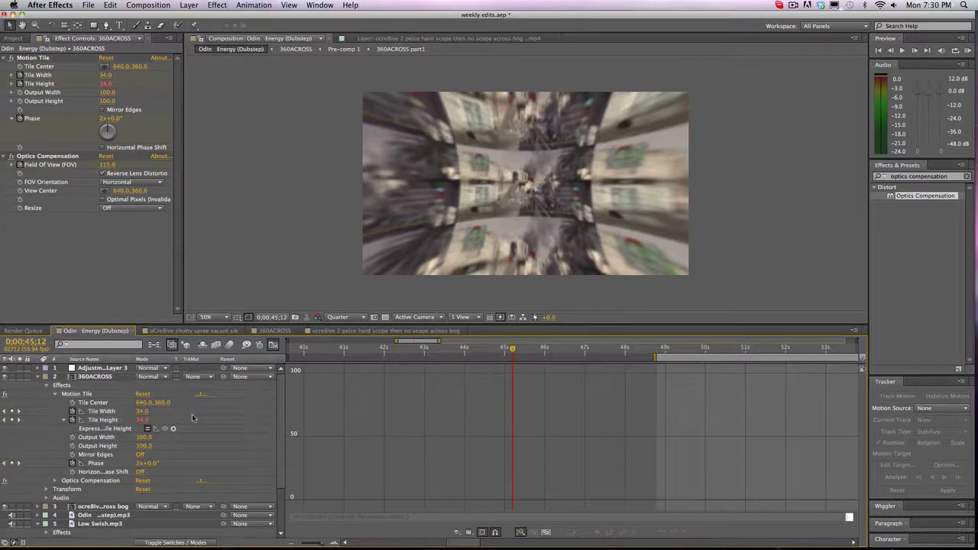
{"action": "left_click", "coordinate": [102, 412]}
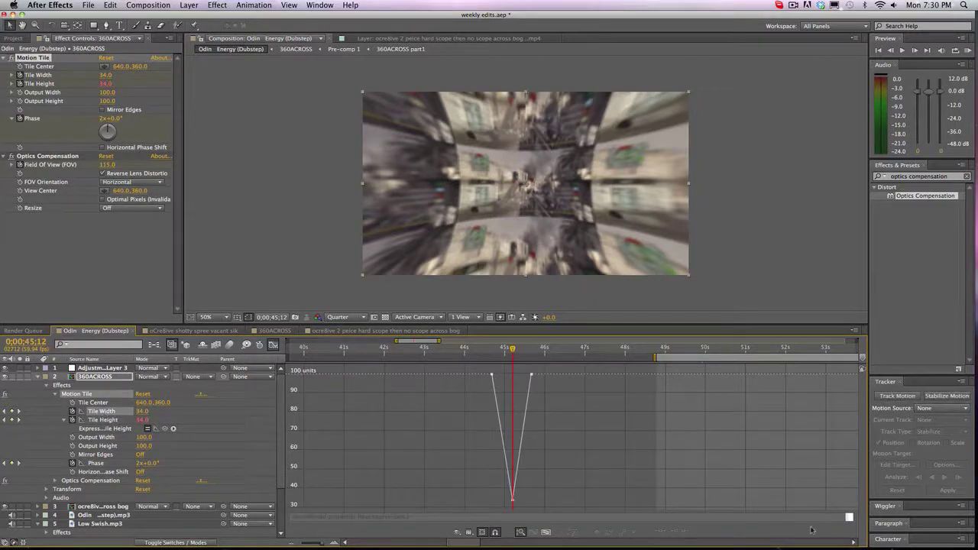
- Easy Ease the lowest Tile Width keyframe with wide handles, and ease out the top keyframe steeply
{"action": "mouse_move", "coordinate": [514, 501]}
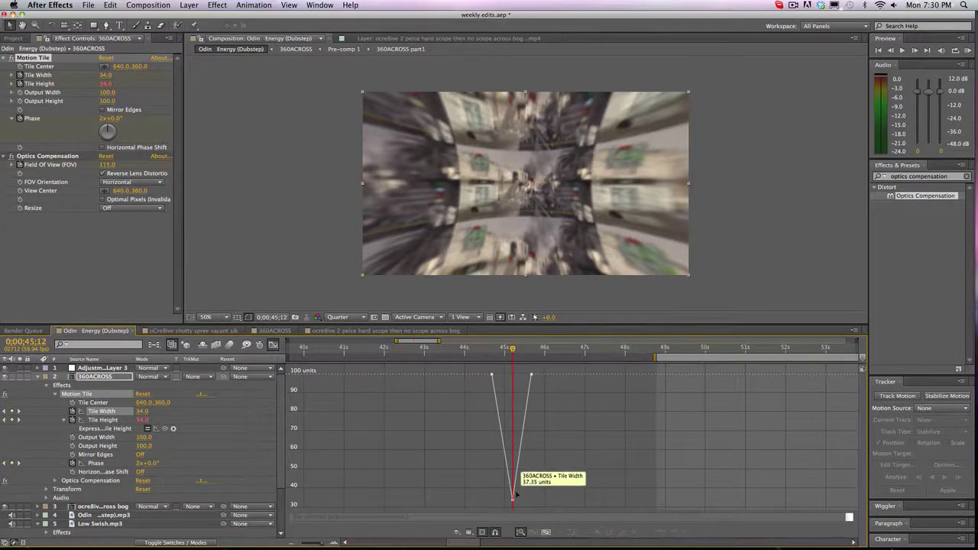
{"action": "left_click", "coordinate": [662, 534]}
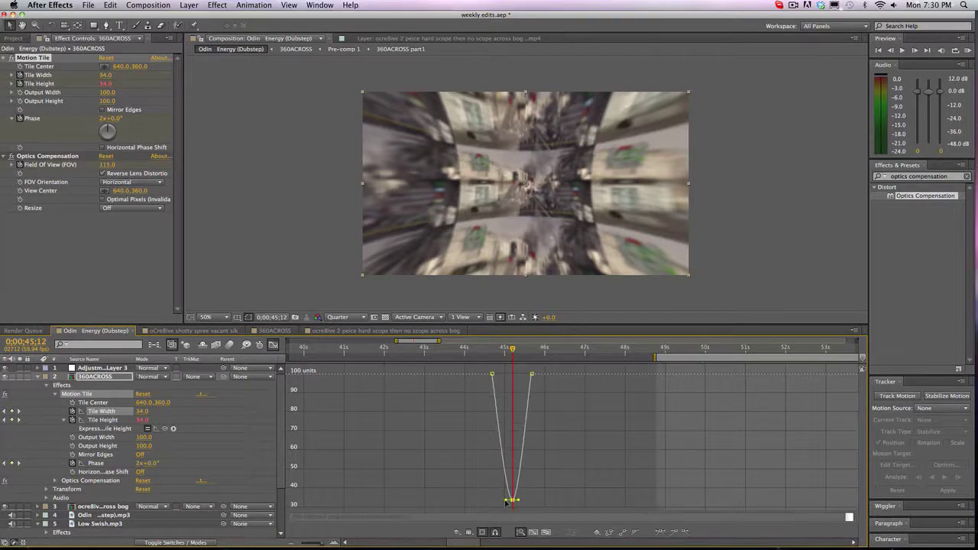
{"action": "left_click_drag", "start_coordinate": [506, 501], "coordinate": [485, 502]}
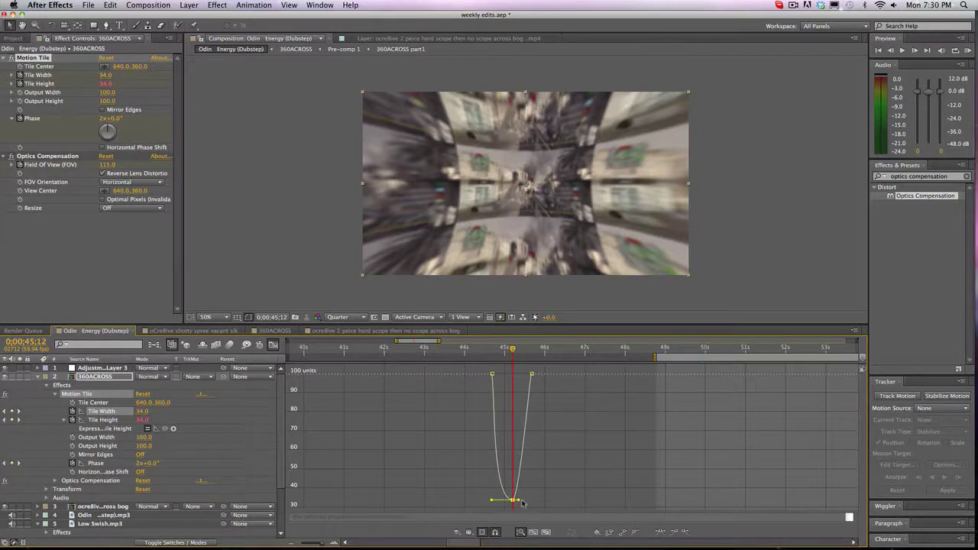
{"action": "left_click_drag", "start_coordinate": [524, 502], "coordinate": [543, 503]}
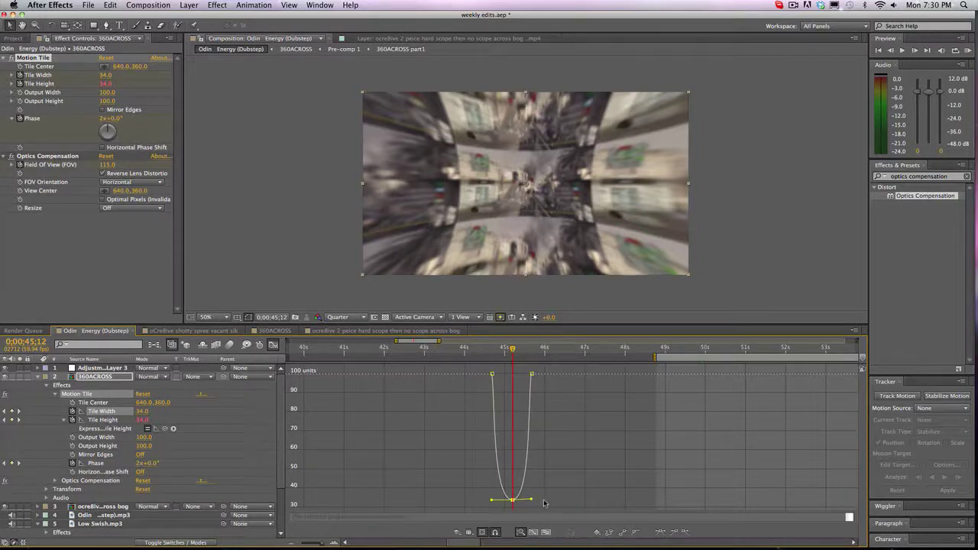
{"action": "left_click", "coordinate": [492, 374]}
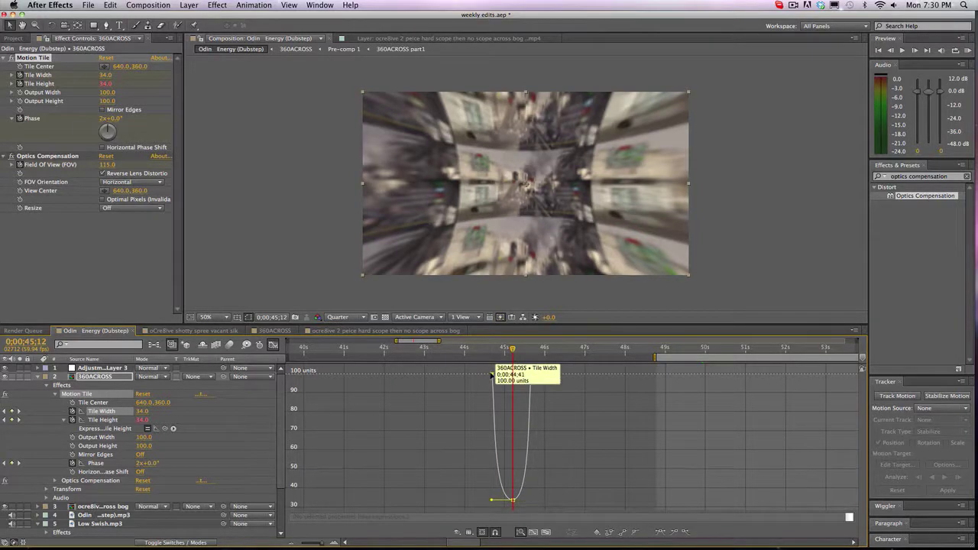
{"action": "left_click", "coordinate": [682, 533]}
{"action": "left_click_drag", "start_coordinate": [498, 376], "coordinate": [407, 408]}
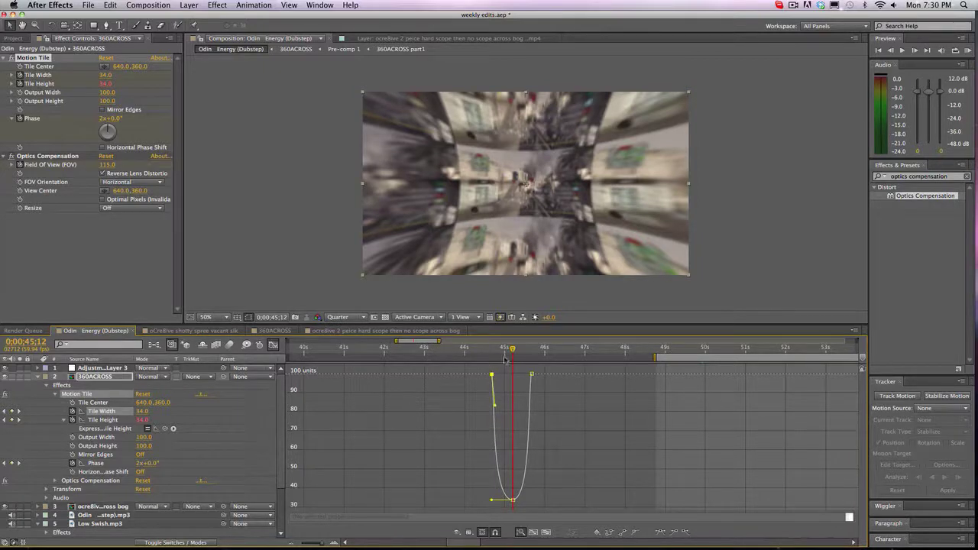
- Nudge the bottom keyframe a few frames later and lift its right handle slightly
{"action": "mouse_move", "coordinate": [505, 353]}
{"action": "left_mouse_down"}
{"action": "mouse_move", "coordinate": [491, 351]}
{"action": "mouse_move", "coordinate": [522, 350]}
{"action": "left_mouse_up"}
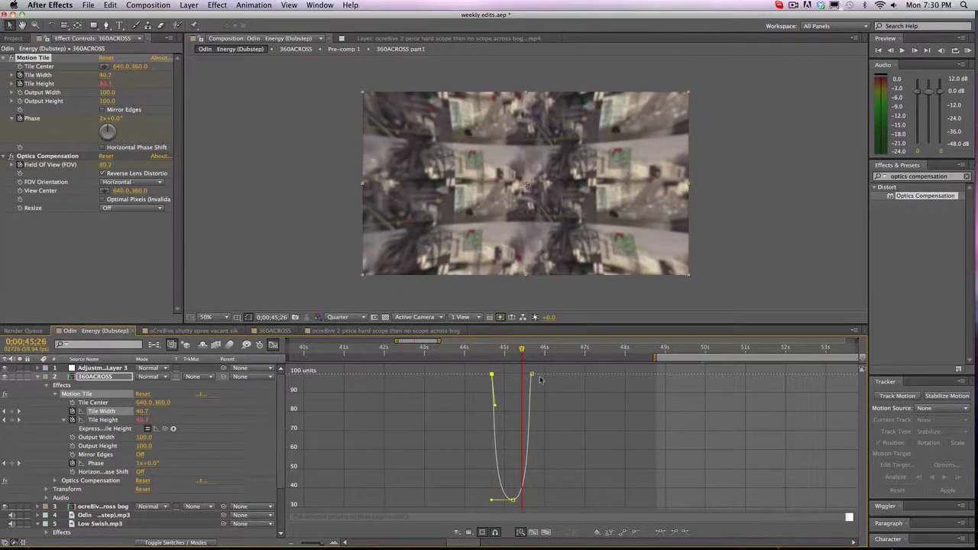
{"action": "mouse_move", "coordinate": [514, 501]}
{"action": "left_click_drag", "start_coordinate": [514, 501], "coordinate": [541, 499]}
{"action": "mouse_move", "coordinate": [523, 352]}
{"action": "left_mouse_down"}
{"action": "mouse_move", "coordinate": [503, 350]}
{"action": "mouse_move", "coordinate": [537, 350]}
{"action": "mouse_move", "coordinate": [502, 350]}
{"action": "mouse_move", "coordinate": [513, 348]}
{"action": "left_mouse_up"}
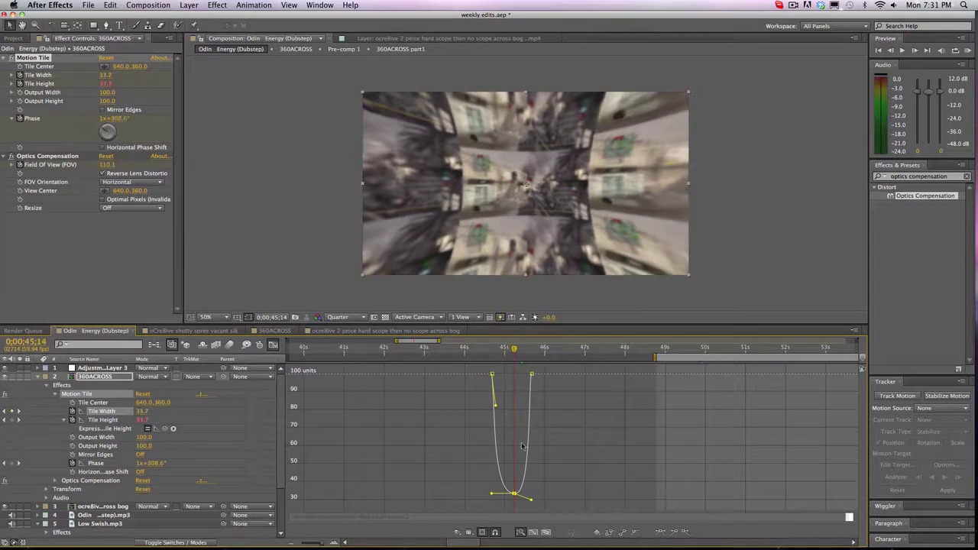
{"action": "left_click_drag", "start_coordinate": [530, 497], "coordinate": [527, 494]}
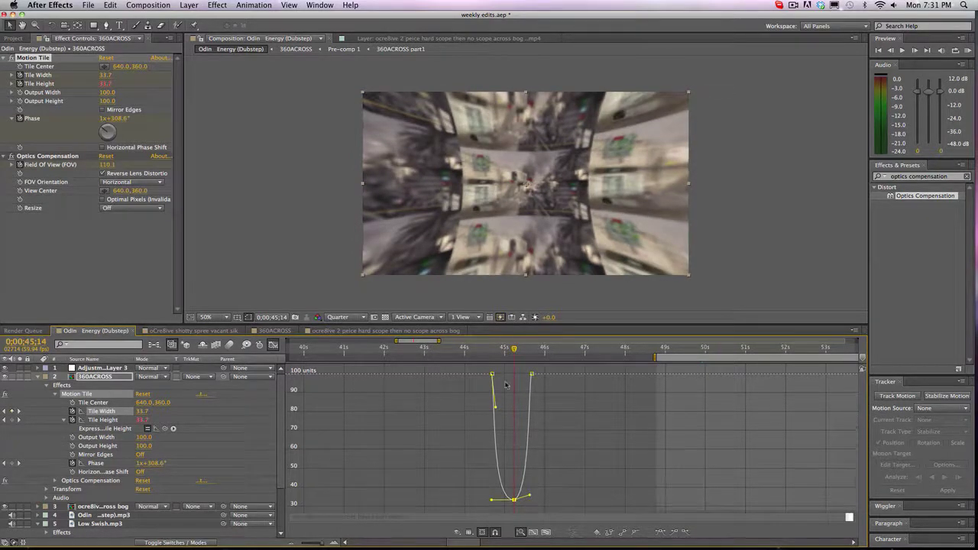
{"action": "mouse_move", "coordinate": [515, 350]}
{"action": "left_mouse_down"}
{"action": "mouse_move", "coordinate": [572, 347]}
{"action": "mouse_move", "coordinate": [507, 348]}
{"action": "mouse_move", "coordinate": [533, 347]}
{"action": "mouse_move", "coordinate": [509, 339]}
{"action": "left_mouse_up"}
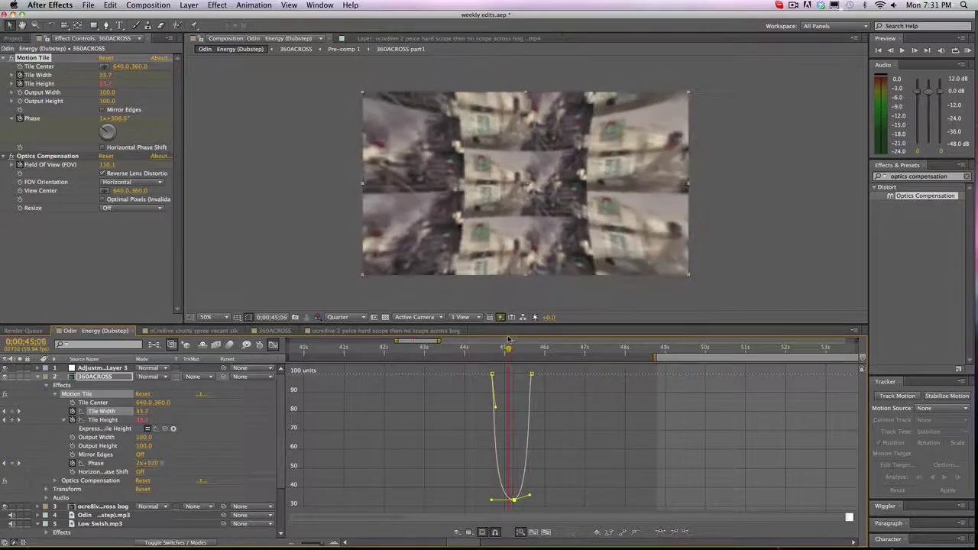
- Step frame by frame through the eased tile warp near 45 seconds, then collapse Motion Tile
{"action": "left_click", "coordinate": [915, 50]}
{"action": "left_click", "coordinate": [915, 50]}
{"action": "left_click", "coordinate": [915, 49]}
{"action": "left_click", "coordinate": [916, 50]}
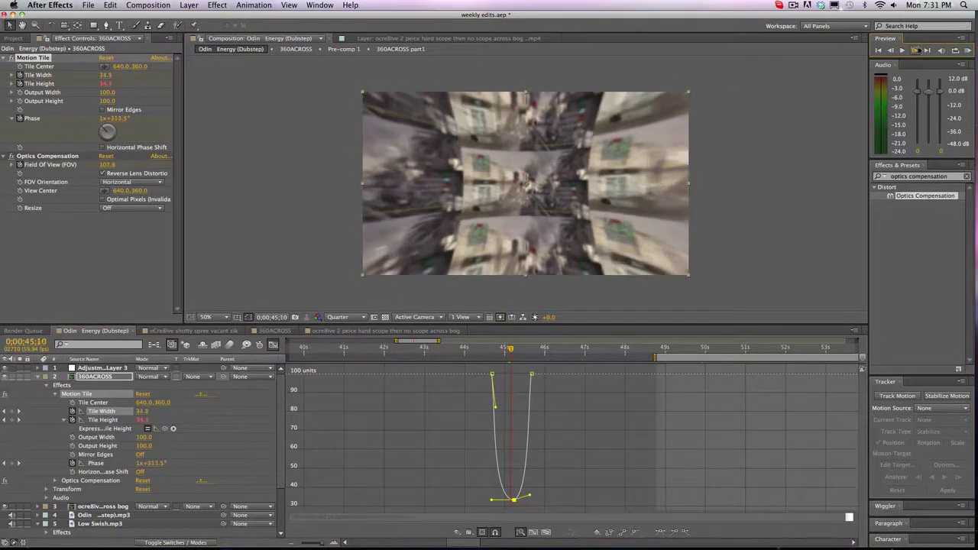
{"action": "left_click", "coordinate": [892, 51]}
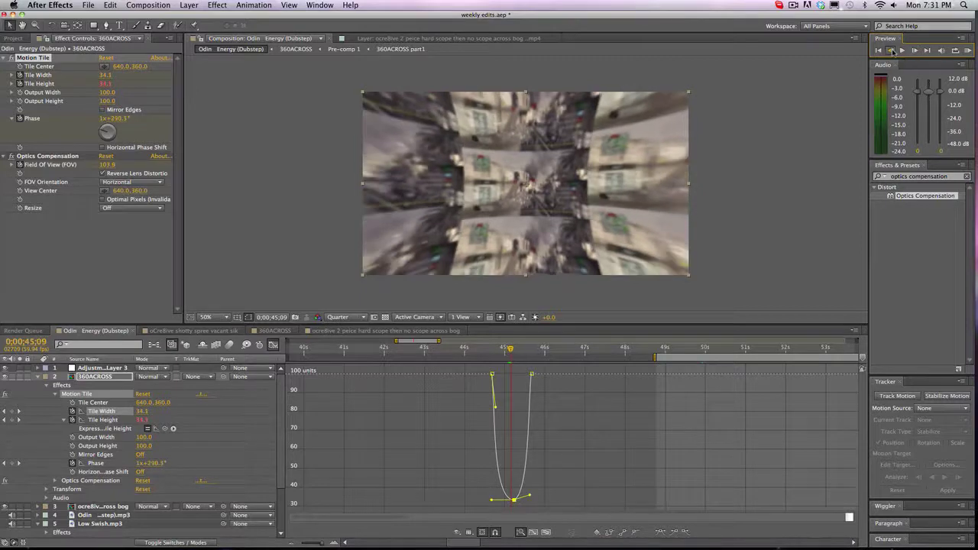
{"action": "left_click", "coordinate": [913, 50]}
{"action": "left_click", "coordinate": [914, 50]}
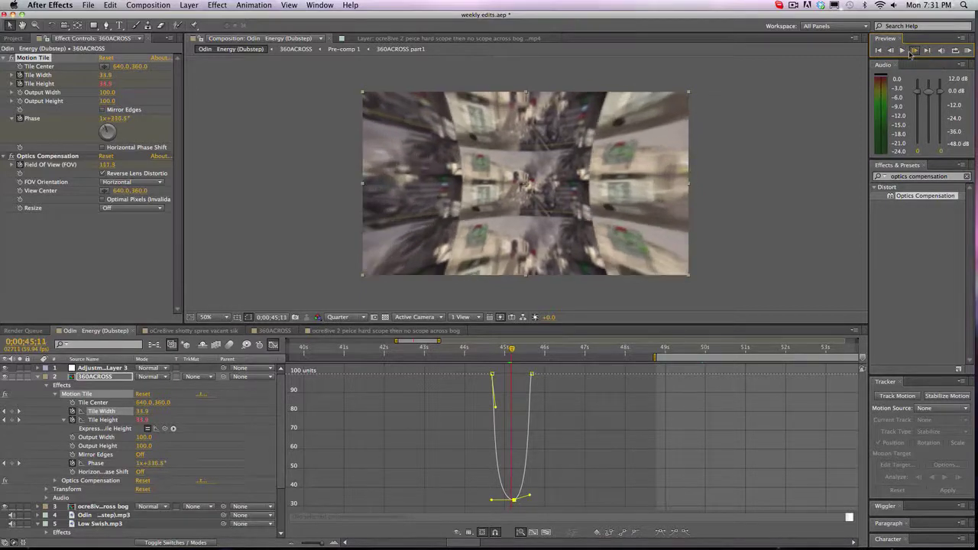
{"action": "left_click", "coordinate": [913, 51]}
{"action": "left_click", "coordinate": [914, 51]}
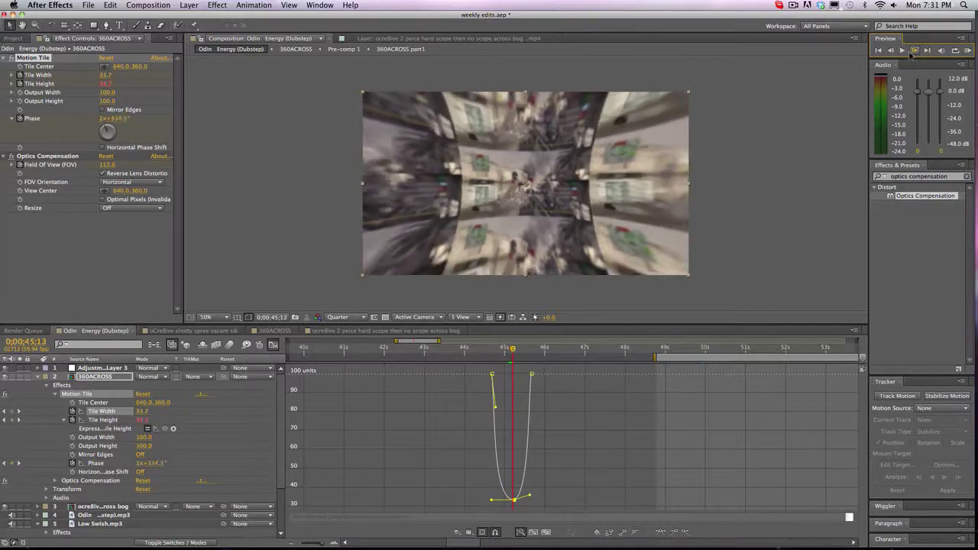
{"action": "left_click", "coordinate": [892, 50]}
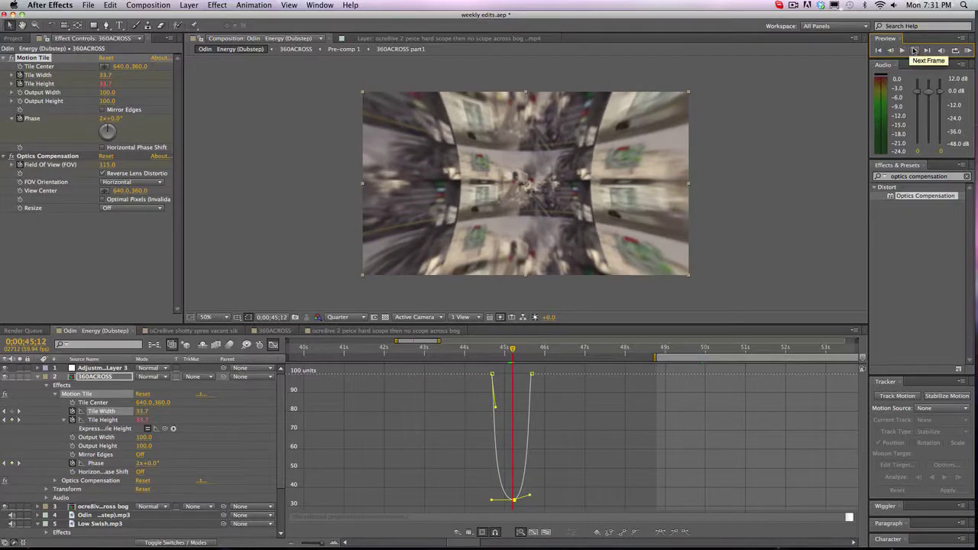
{"action": "left_click", "coordinate": [914, 50]}
{"action": "left_click", "coordinate": [914, 50]}
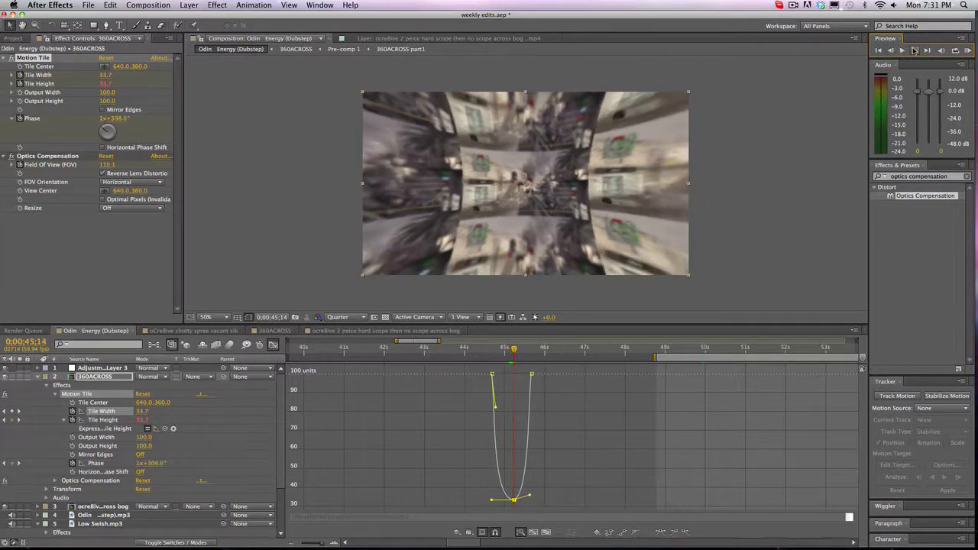
{"action": "left_click", "coordinate": [914, 50]}
{"action": "left_click", "coordinate": [914, 50]}
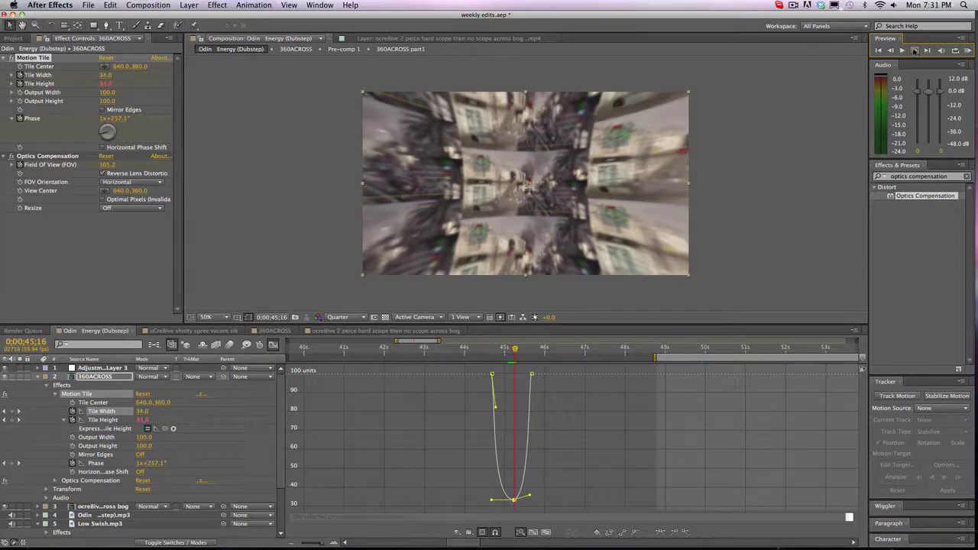
{"action": "left_click", "coordinate": [892, 50]}
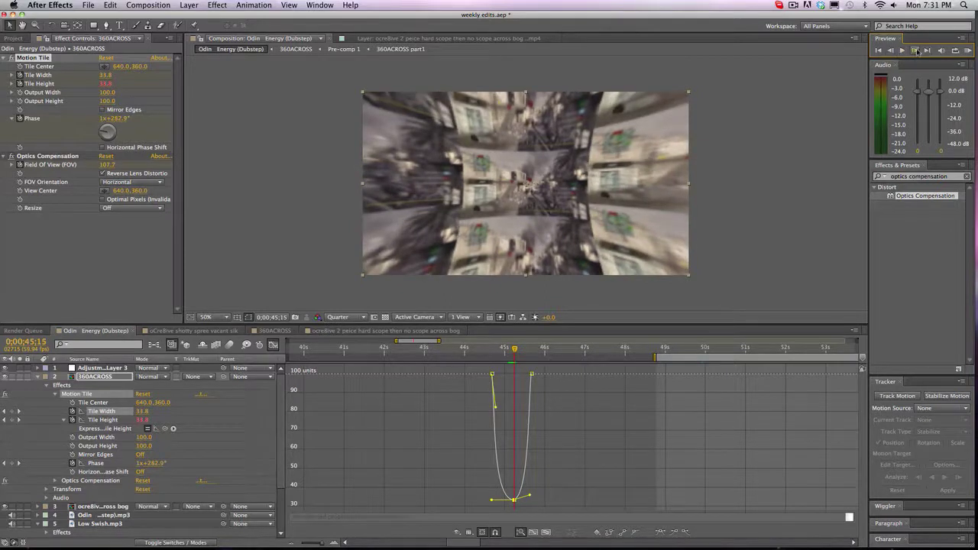
{"action": "left_click", "coordinate": [918, 51]}
{"action": "left_click", "coordinate": [917, 51]}
{"action": "left_click", "coordinate": [917, 51]}
{"action": "left_click", "coordinate": [917, 51]}
{"action": "left_click", "coordinate": [918, 51]}
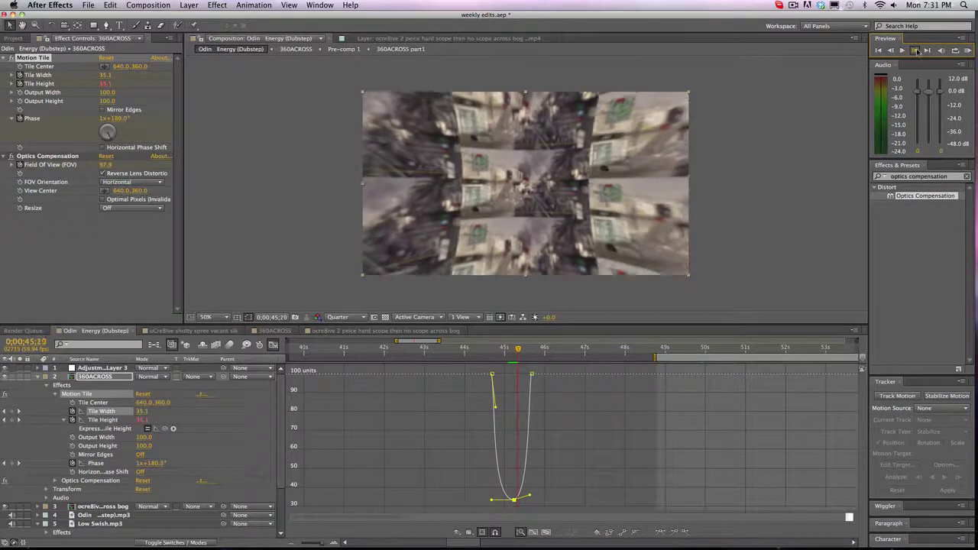
{"action": "left_click", "coordinate": [917, 51]}
{"action": "left_click", "coordinate": [917, 52]}
{"action": "left_click", "coordinate": [918, 51]}
{"action": "left_click", "coordinate": [918, 51]}
{"action": "left_click", "coordinate": [917, 51]}
{"action": "left_click", "coordinate": [917, 51]}
{"action": "left_click", "coordinate": [917, 51]}
{"action": "left_click", "coordinate": [918, 52]}
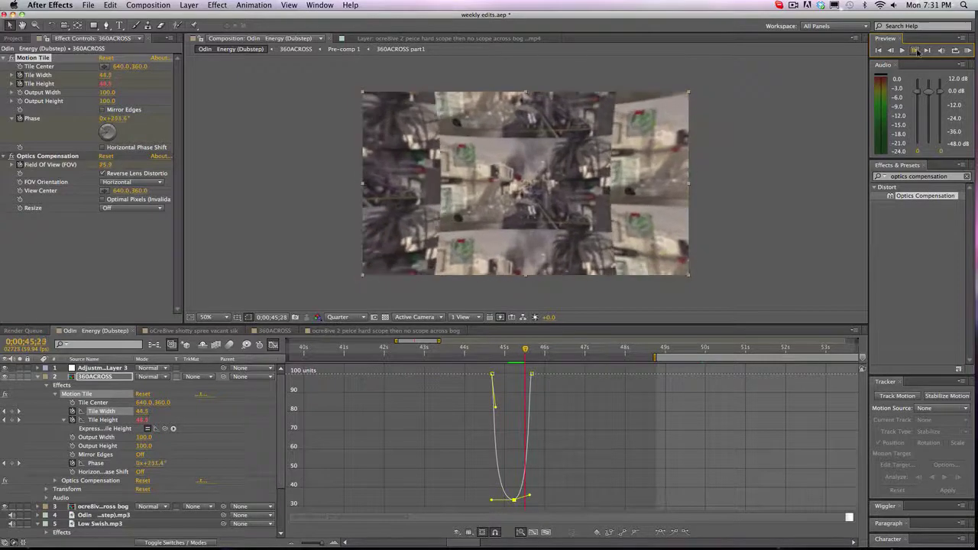
{"action": "left_click", "coordinate": [917, 52]}
{"action": "left_click", "coordinate": [917, 51]}
{"action": "left_click", "coordinate": [917, 51]}
{"action": "left_click", "coordinate": [918, 51]}
{"action": "left_click", "coordinate": [918, 51]}
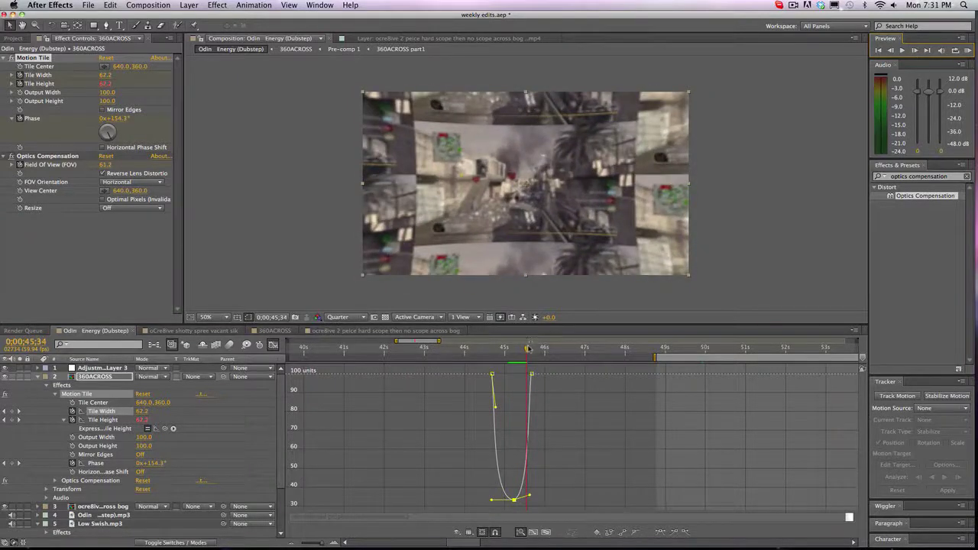
{"action": "left_click_drag", "start_coordinate": [529, 348], "coordinate": [504, 349]}
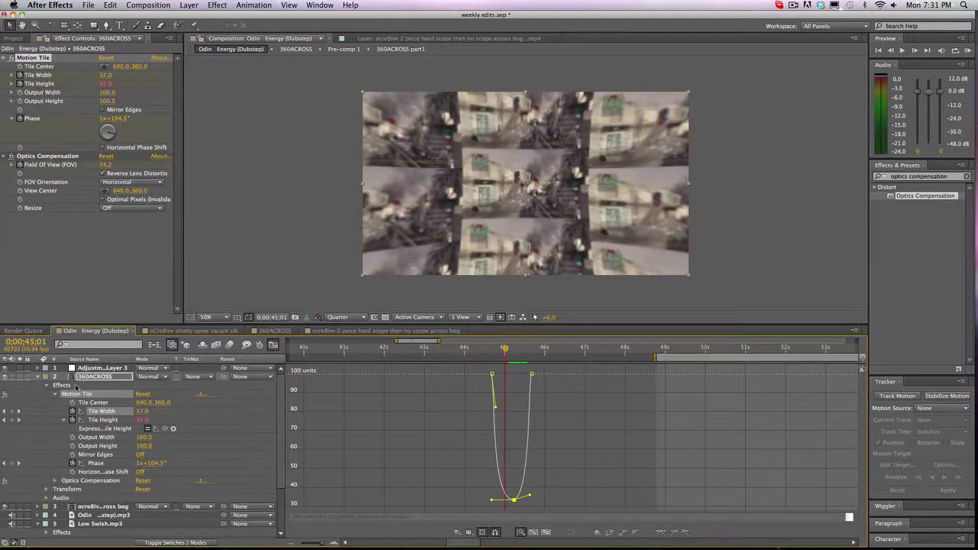
{"action": "left_click", "coordinate": [55, 394]}
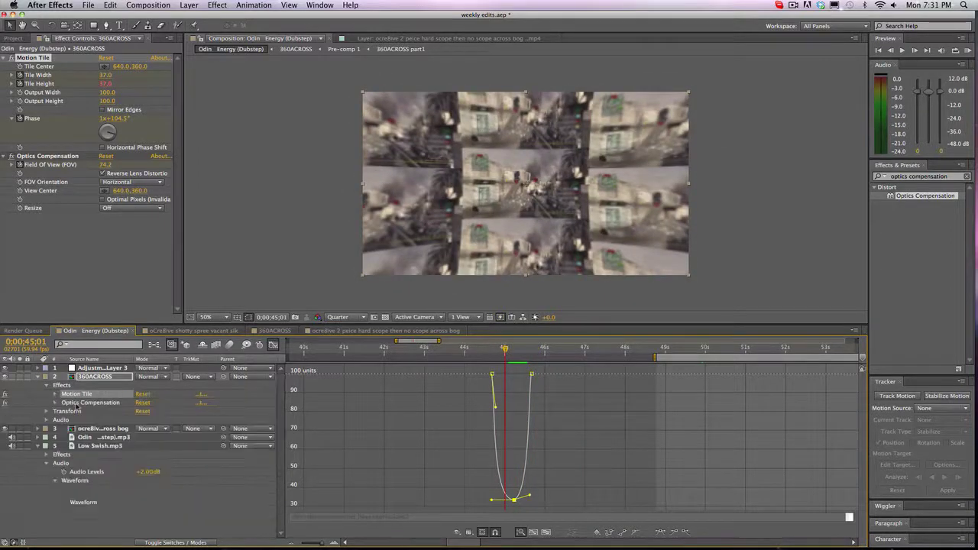
- Show the Optics Compensation Field of View value curve in the Graph Editor
{"action": "left_click", "coordinate": [79, 403]}
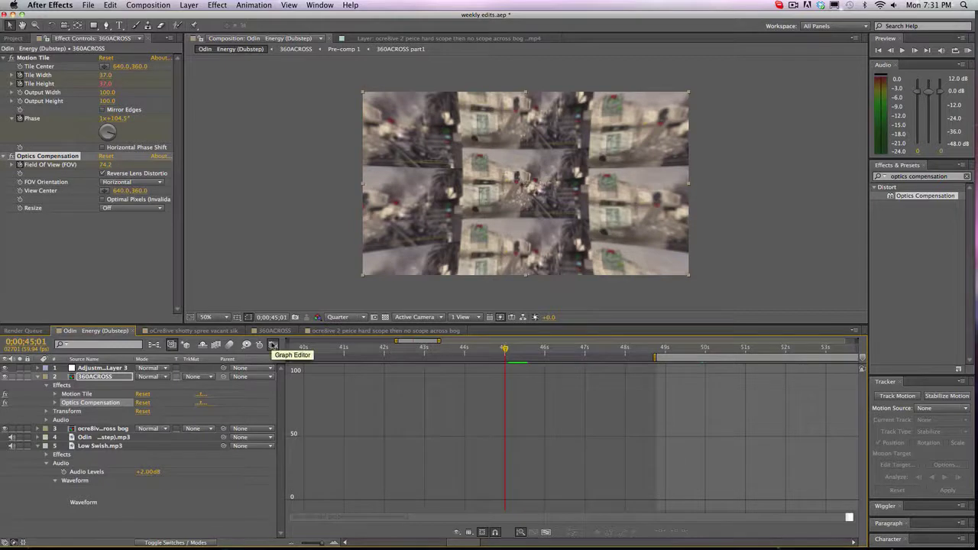
{"action": "left_click", "coordinate": [273, 346]}
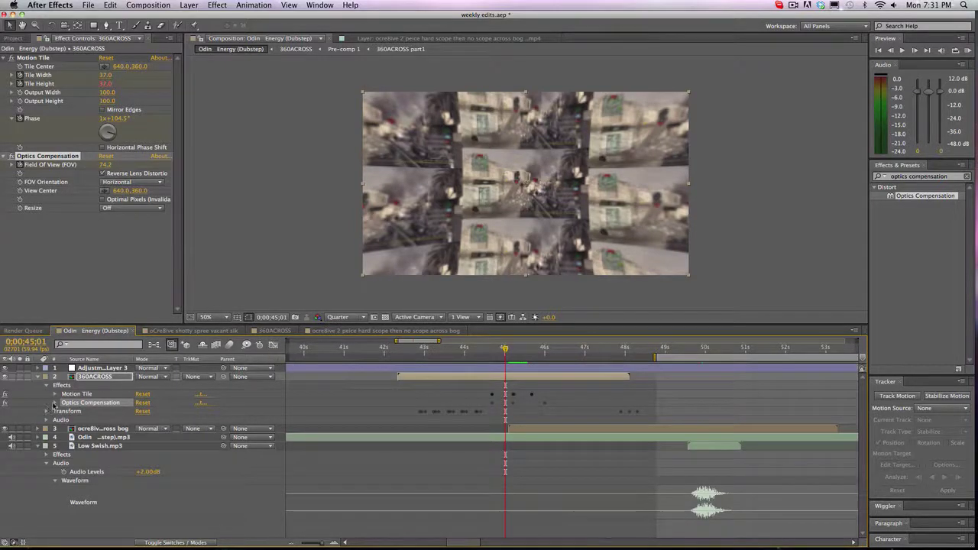
{"action": "left_click", "coordinate": [54, 403]}
{"action": "left_click", "coordinate": [90, 413]}
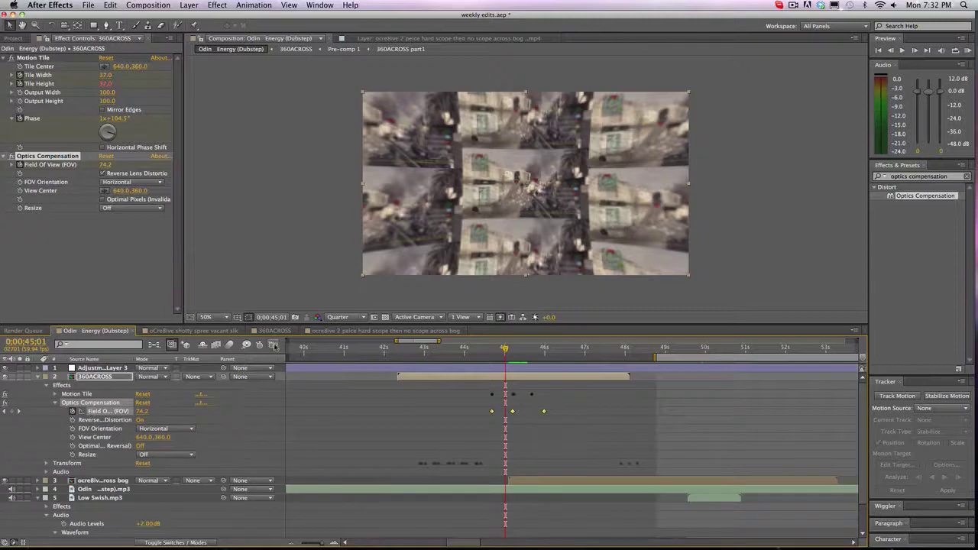
{"action": "left_click", "coordinate": [273, 346]}
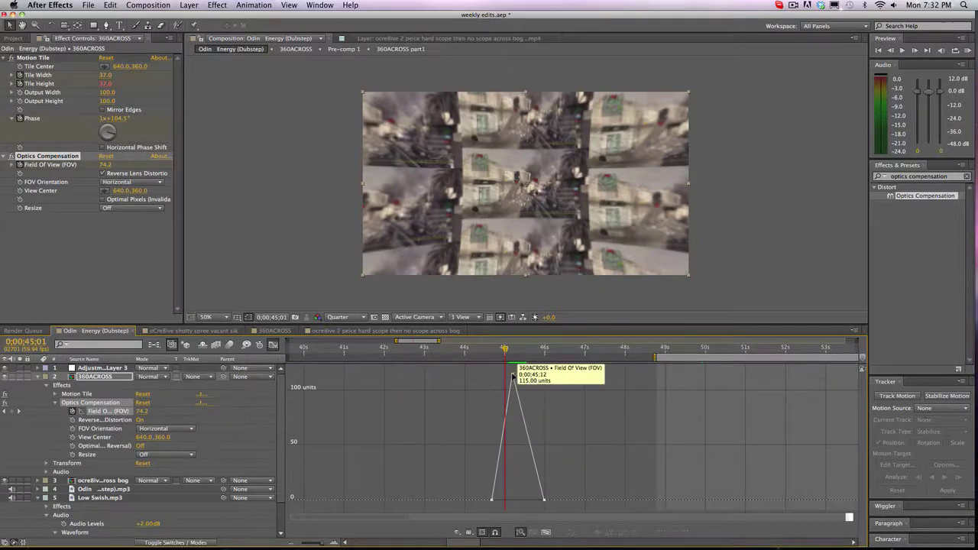
- Apply Easy Ease to the peak Field of View keyframe and drag its handle outward to widen it
{"action": "left_click", "coordinate": [513, 376]}
{"action": "left_click", "coordinate": [667, 527]}
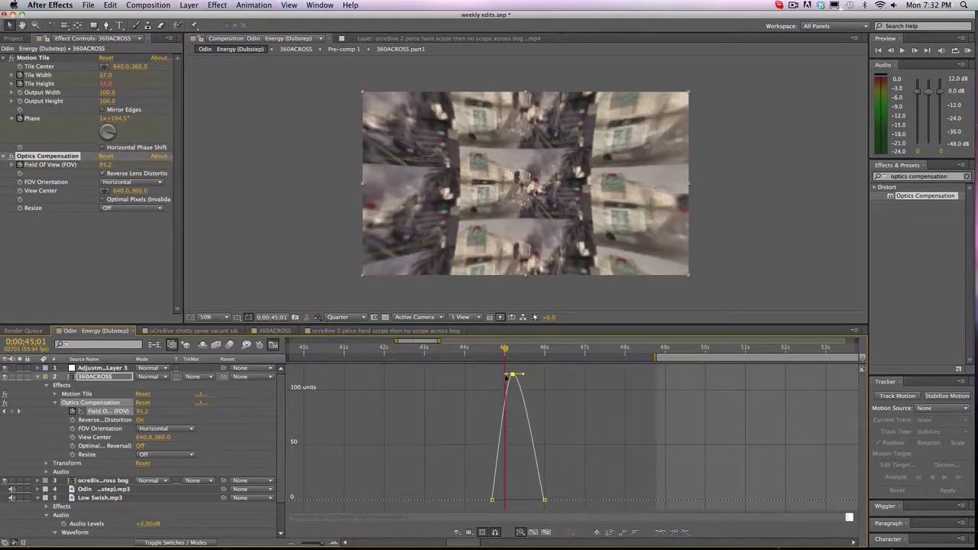
{"action": "left_click_drag", "start_coordinate": [488, 376], "coordinate": [553, 376]}
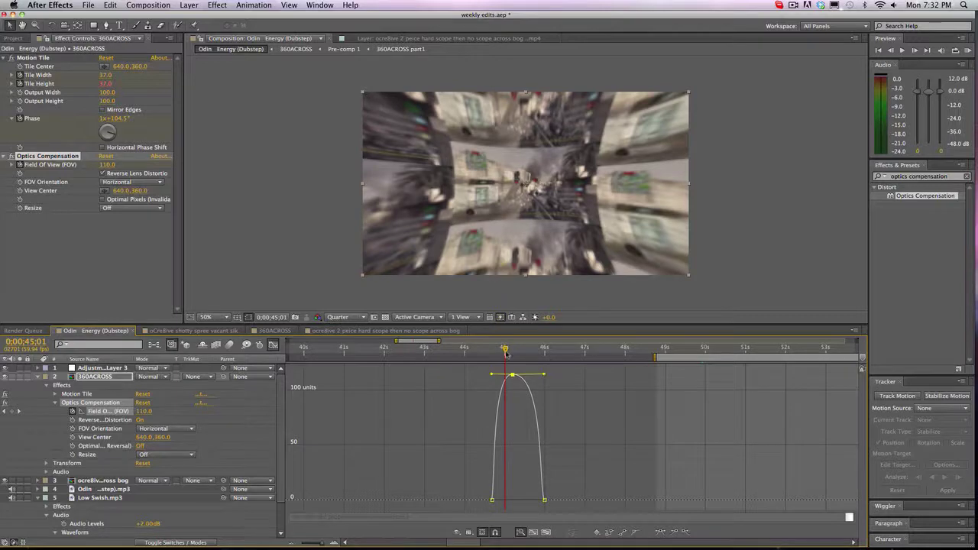
{"action": "mouse_move", "coordinate": [505, 349]}
{"action": "left_mouse_down"}
{"action": "mouse_move", "coordinate": [490, 349]}
{"action": "mouse_move", "coordinate": [553, 348]}
{"action": "mouse_move", "coordinate": [514, 350]}
{"action": "left_mouse_up"}
- Collapse and select the 360ACROSS layer, return to layer bars, and scrub through the warp
{"action": "key", "text": "F2"}
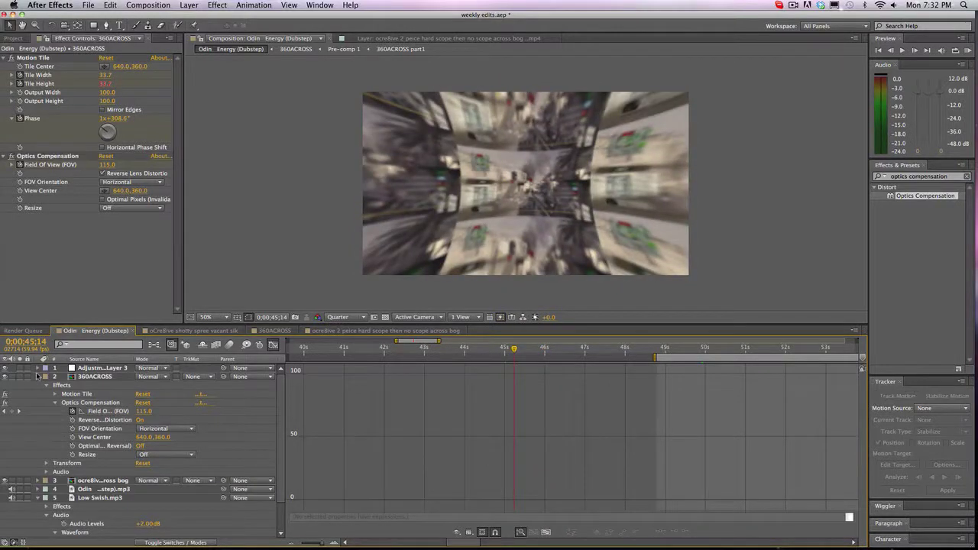
{"action": "left_click", "coordinate": [37, 377]}
{"action": "left_click", "coordinate": [113, 377]}
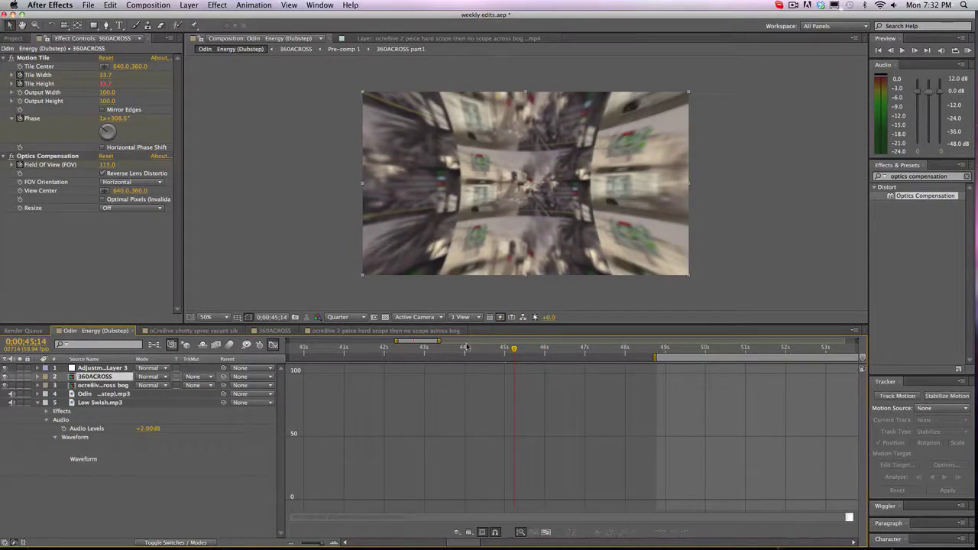
{"action": "left_click", "coordinate": [273, 345]}
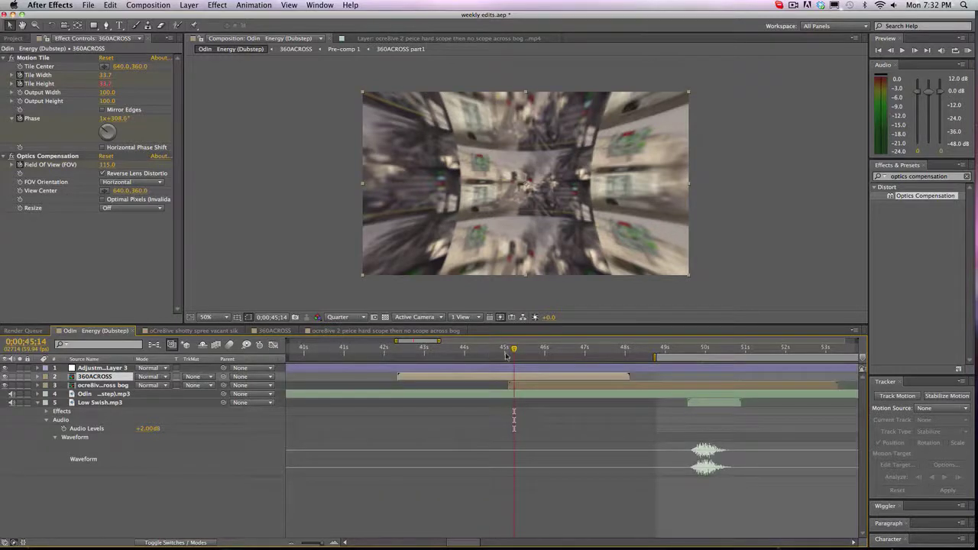
{"action": "left_click_drag", "start_coordinate": [513, 353], "coordinate": [529, 357]}
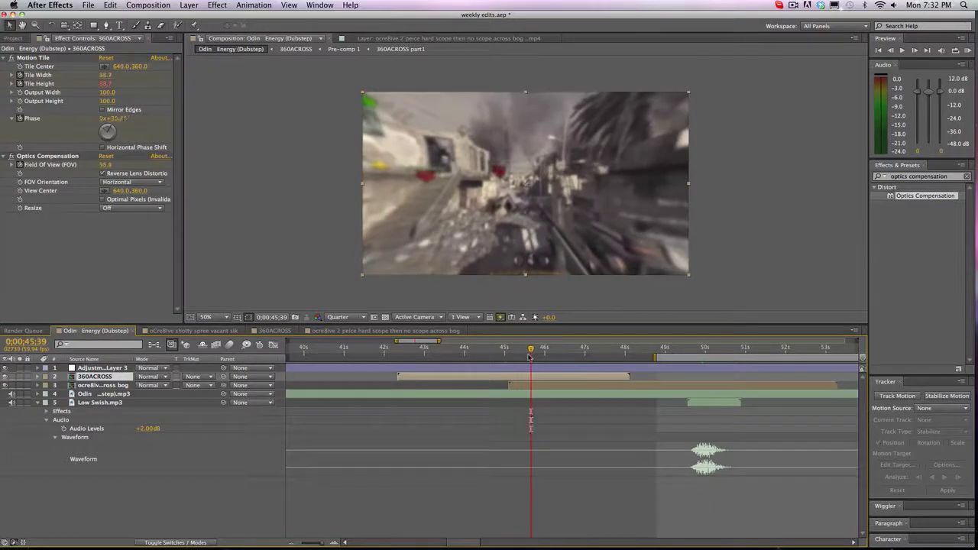
- Search 'cc lens' in Effects & Presets and drop CC Lens onto the 360ACROSS clip
{"action": "left_click", "coordinate": [967, 177]}
{"action": "type", "text": "cc"}
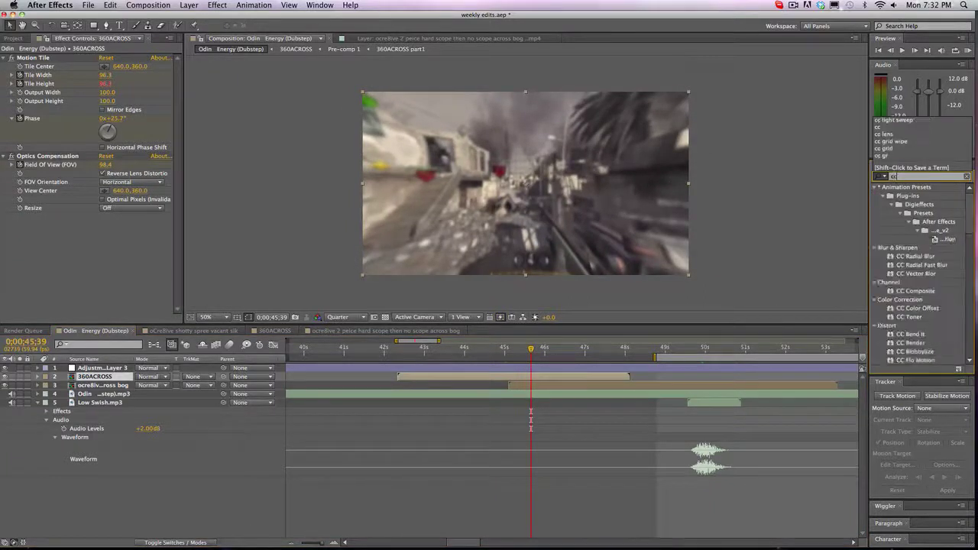
{"action": "type", "text": " lens"}
{"action": "left_click_drag", "start_coordinate": [907, 196], "coordinate": [542, 377]}
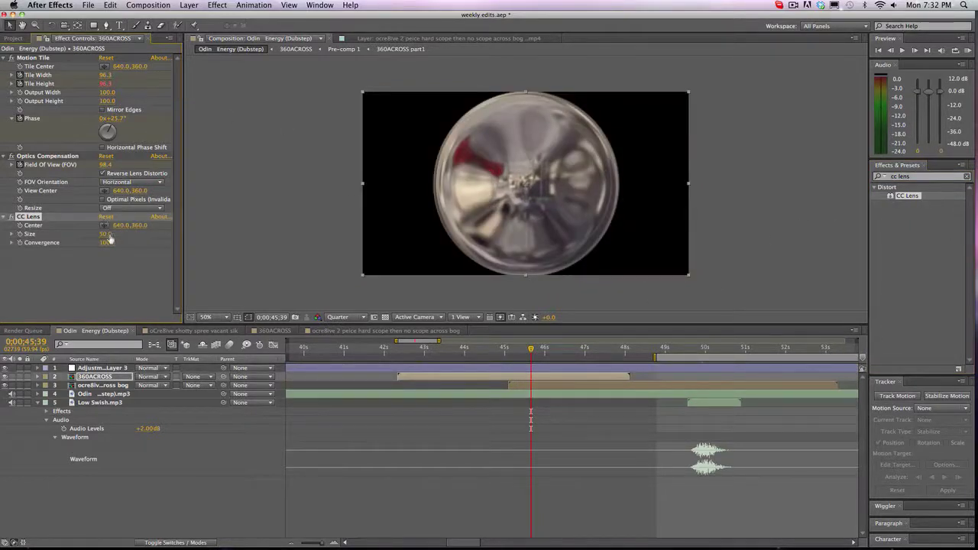
- Set CC Lens Size to 120 on the punch frame and step ahead to check it
{"action": "left_click_drag", "start_coordinate": [107, 234], "coordinate": [140, 233]}
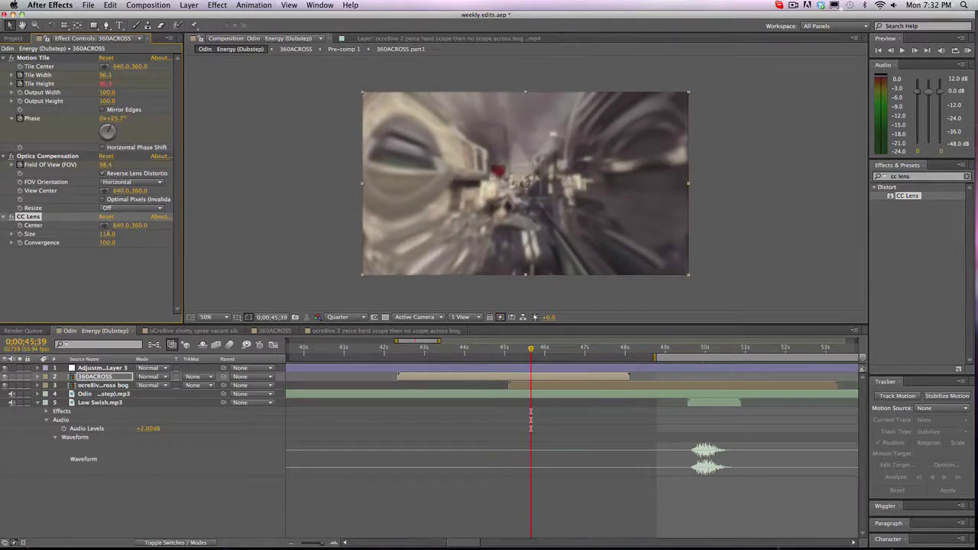
{"action": "left_click", "coordinate": [108, 234]}
{"action": "type", "text": "120"}
{"action": "key", "text": "Return"}
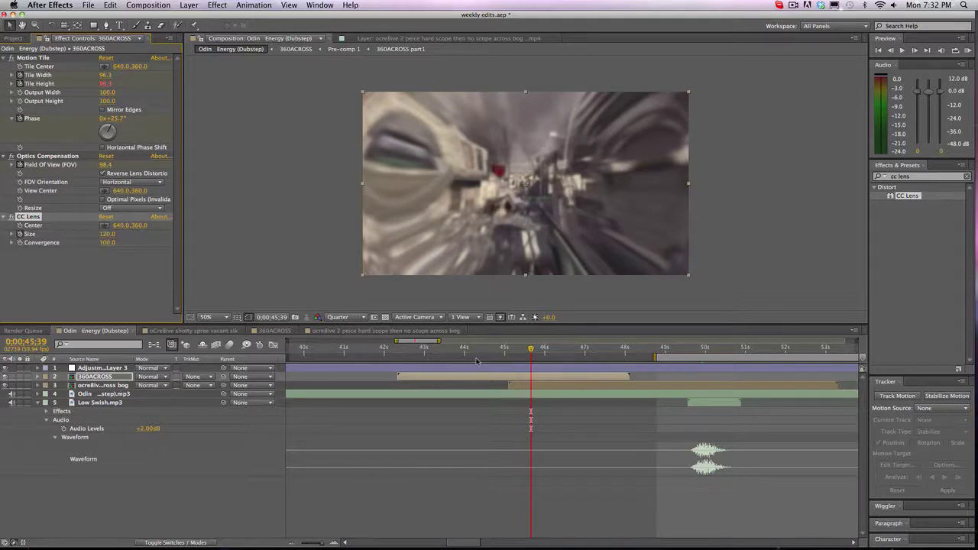
{"action": "left_click", "coordinate": [916, 50]}
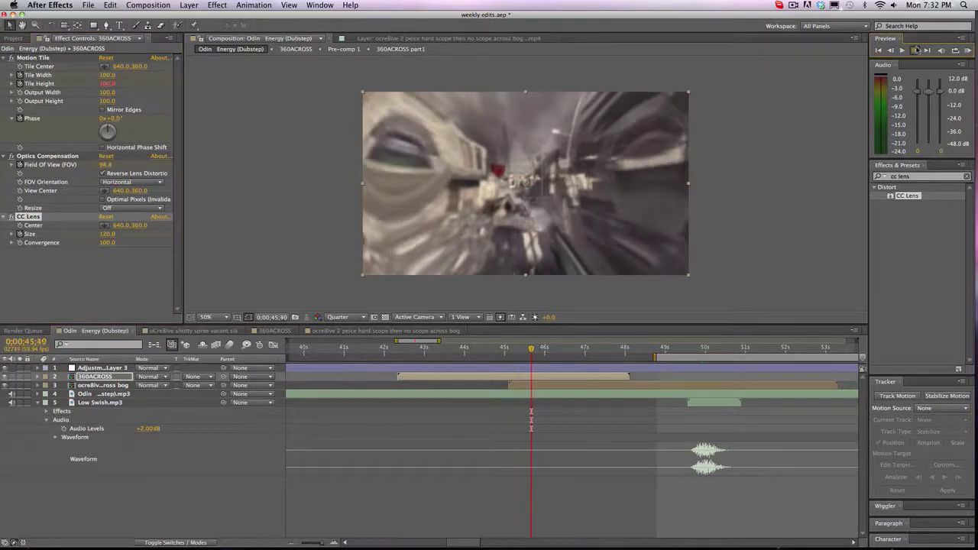
{"action": "left_click", "coordinate": [916, 49]}
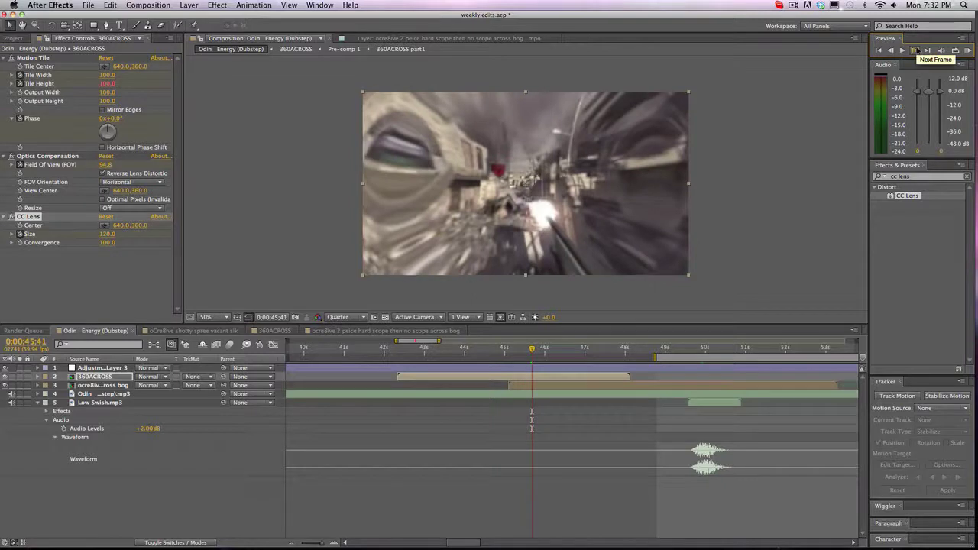
- At 47;01, raise CC Lens Size to 500, then review the lens animation
{"action": "left_click", "coordinate": [583, 350]}
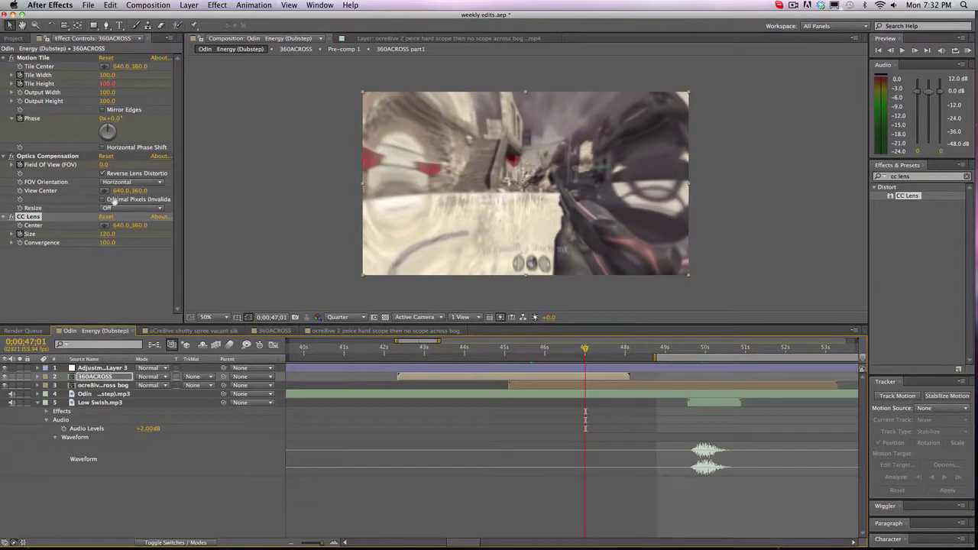
{"action": "left_click_drag", "start_coordinate": [107, 234], "coordinate": [152, 233]}
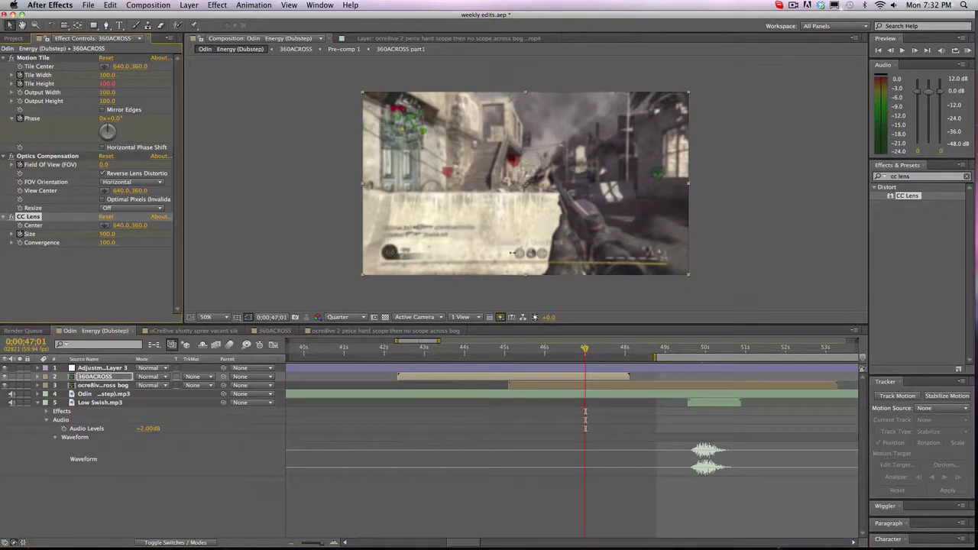
{"action": "left_click_drag", "start_coordinate": [585, 350], "coordinate": [526, 355]}
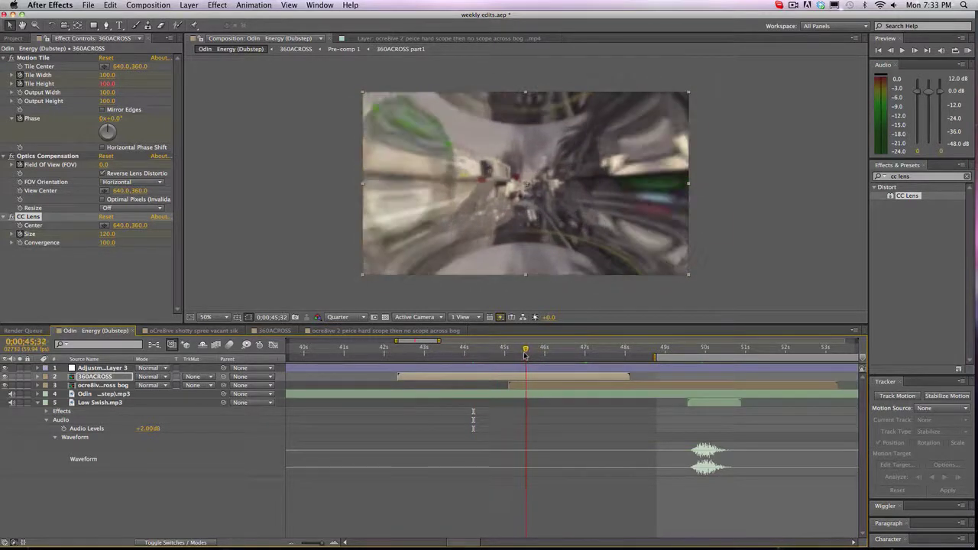
{"action": "key", "text": "space"}
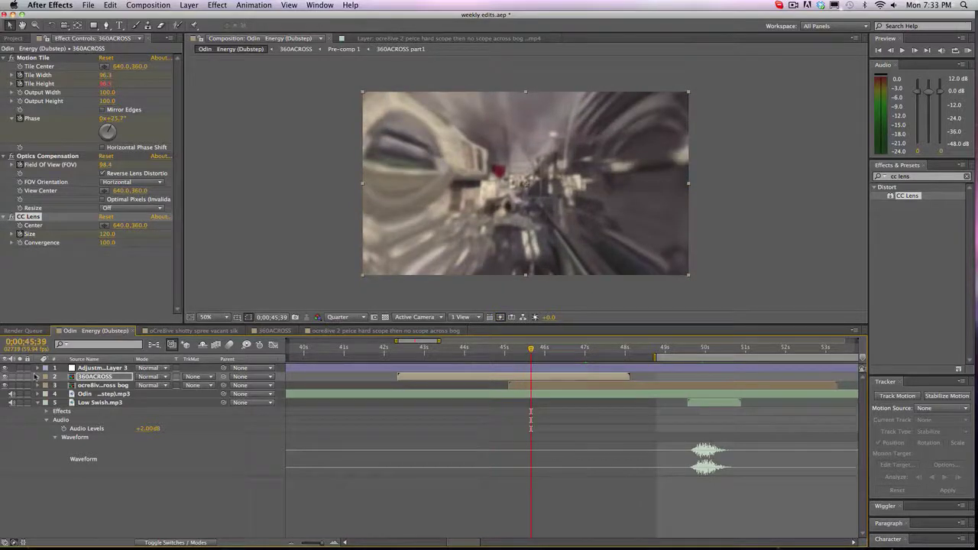
- Show the CC Lens keyframes and set Size to 500 one frame before the punch
{"action": "left_click", "coordinate": [37, 377]}
{"action": "left_click", "coordinate": [54, 402]}
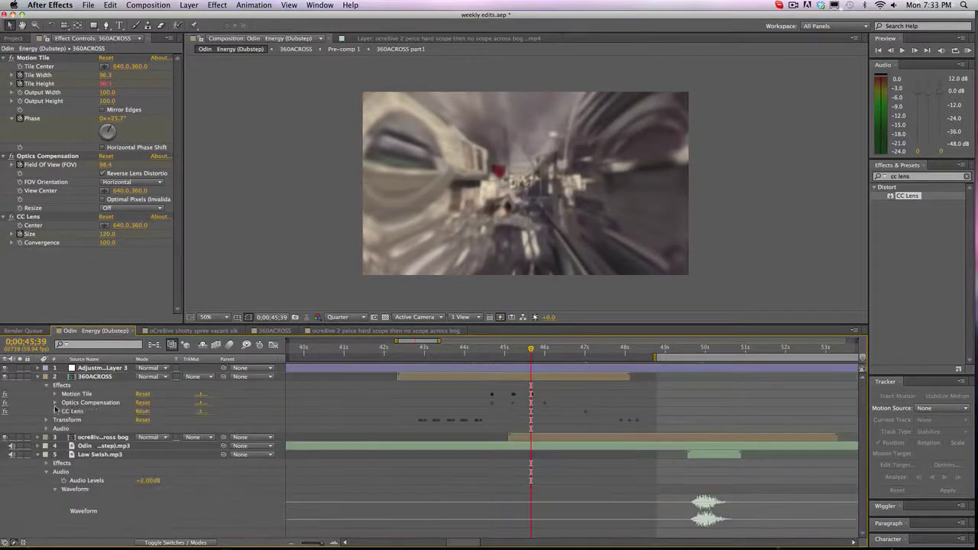
{"action": "left_click", "coordinate": [54, 411]}
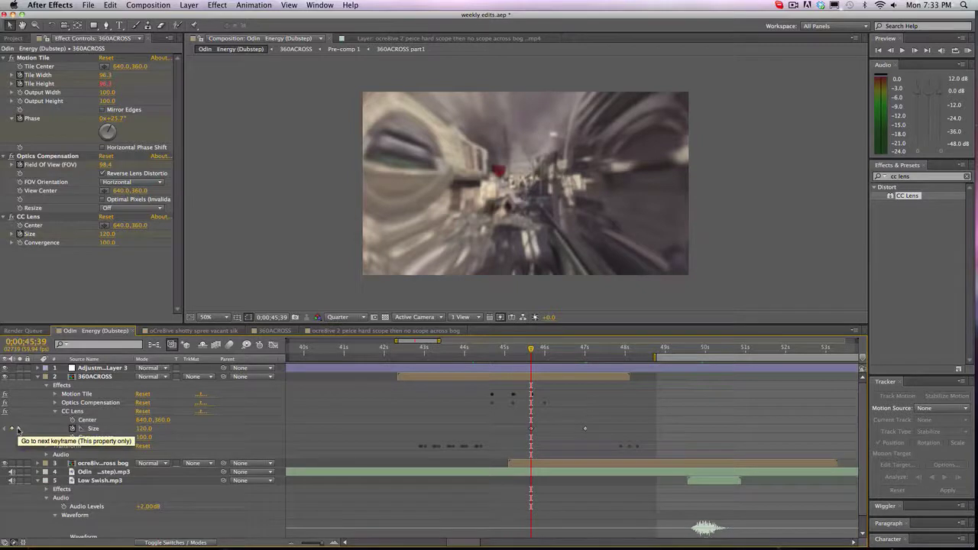
{"action": "key", "text": "Page_Up"}
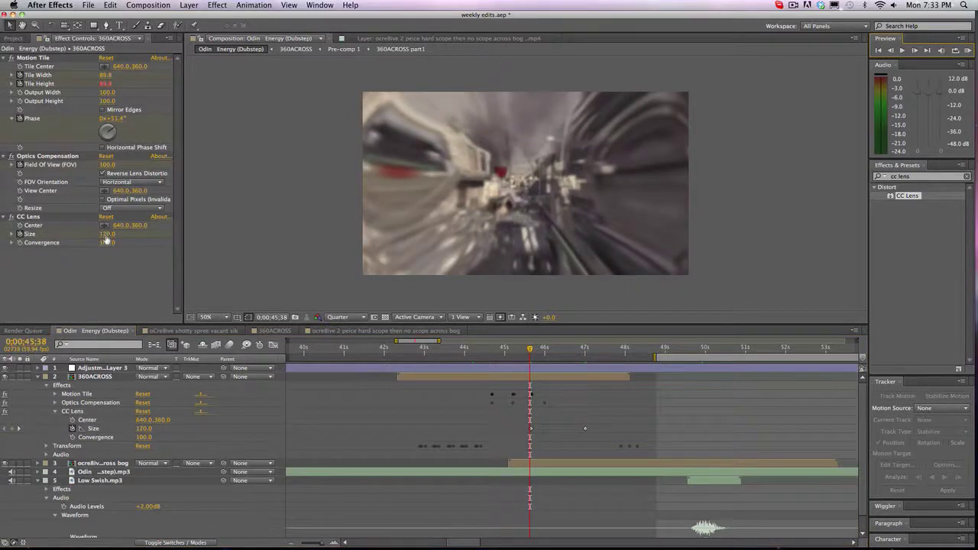
{"action": "left_click_drag", "start_coordinate": [107, 239], "coordinate": [91, 240]}
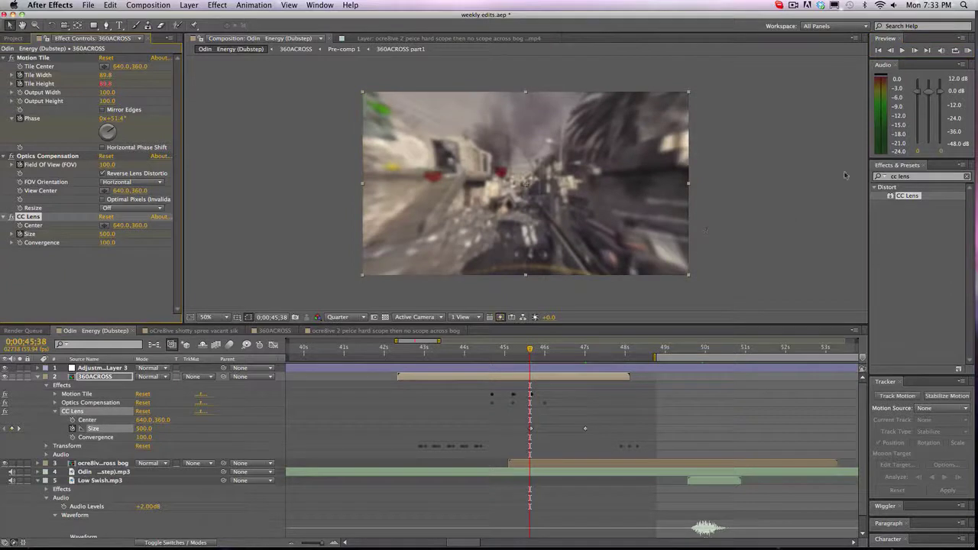
- Step frame by frame to check Size climbs from 120 to 234 by 46;08, then return to the punch frame
{"action": "left_click", "coordinate": [915, 50]}
{"action": "left_click", "coordinate": [915, 50]}
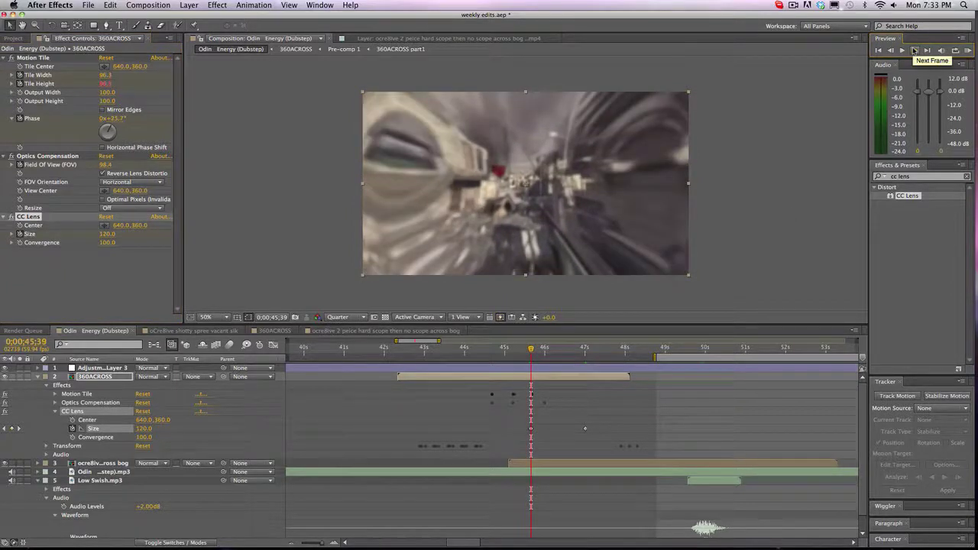
{"action": "left_click", "coordinate": [915, 50]}
{"action": "left_click", "coordinate": [915, 50]}
{"action": "left_click", "coordinate": [915, 50]}
{"action": "left_click", "coordinate": [915, 50]}
{"action": "left_click", "coordinate": [915, 50]}
{"action": "left_click", "coordinate": [915, 50]}
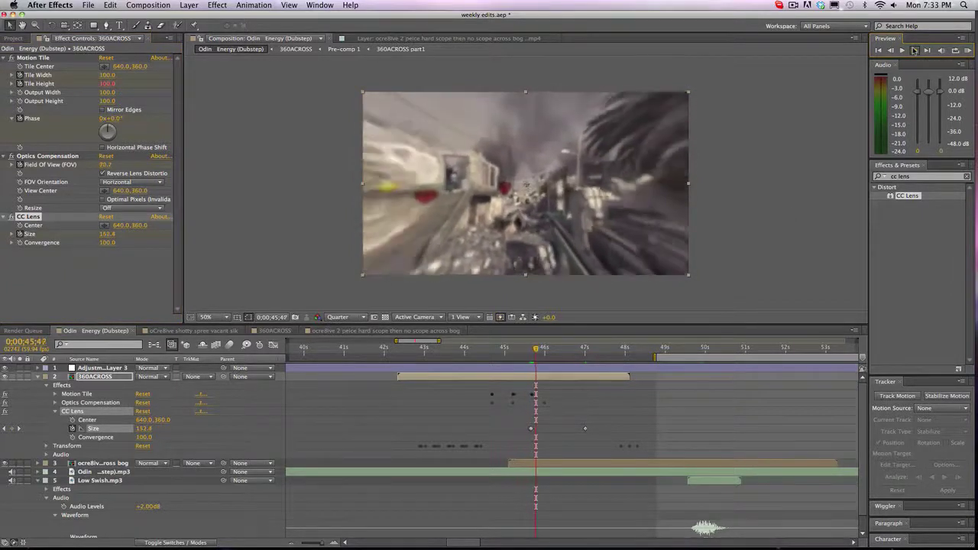
{"action": "left_click", "coordinate": [915, 51]}
{"action": "left_click", "coordinate": [915, 50]}
{"action": "left_click", "coordinate": [915, 51]}
{"action": "left_click", "coordinate": [915, 51]}
{"action": "left_click", "coordinate": [915, 51]}
{"action": "left_click", "coordinate": [915, 51]}
{"action": "left_click", "coordinate": [915, 51]}
{"action": "left_click", "coordinate": [915, 50]}
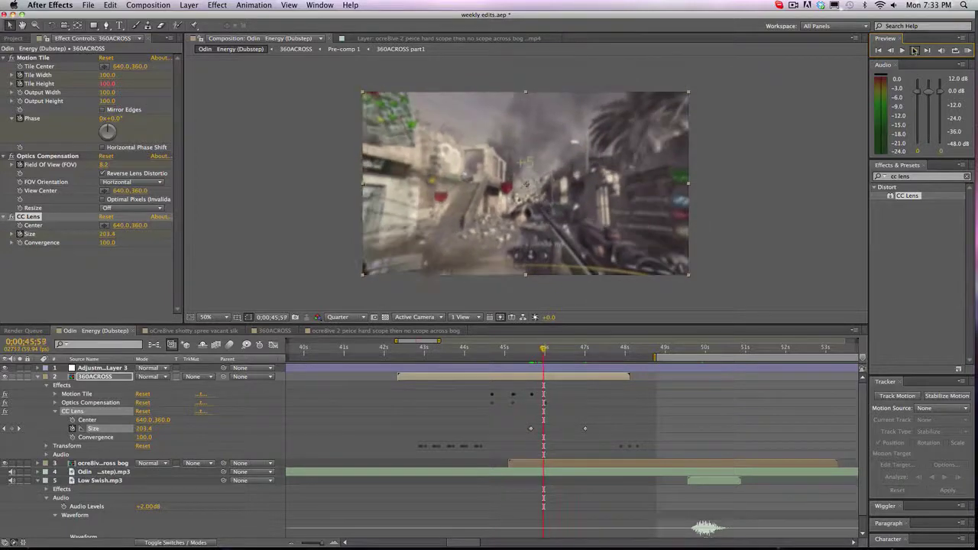
{"action": "left_click", "coordinate": [915, 50]}
{"action": "left_click", "coordinate": [915, 50]}
{"action": "left_click", "coordinate": [915, 51]}
{"action": "left_click", "coordinate": [915, 50]}
{"action": "left_click", "coordinate": [915, 50]}
{"action": "left_click", "coordinate": [915, 50]}
{"action": "left_click", "coordinate": [915, 50]}
{"action": "left_click", "coordinate": [915, 50]}
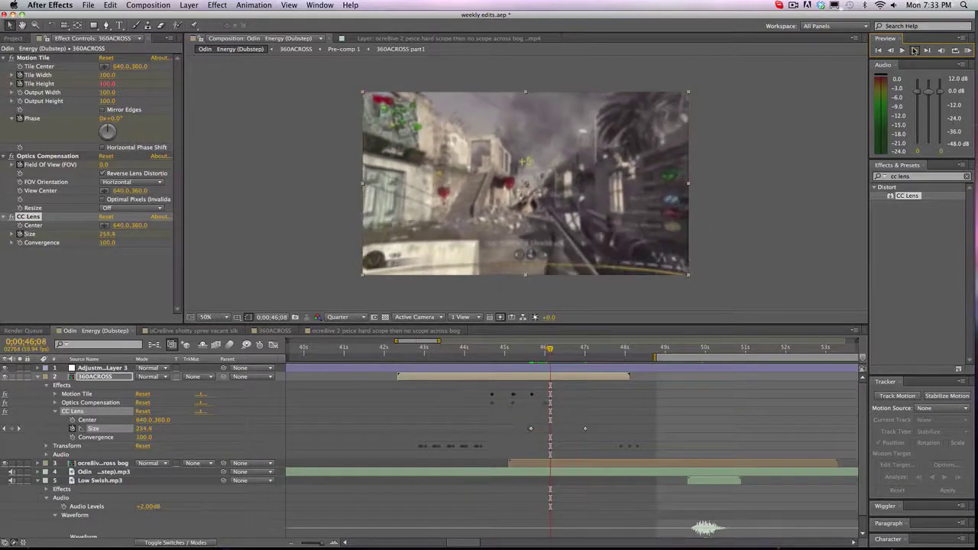
{"action": "left_click_drag", "start_coordinate": [547, 352], "coordinate": [531, 353]}
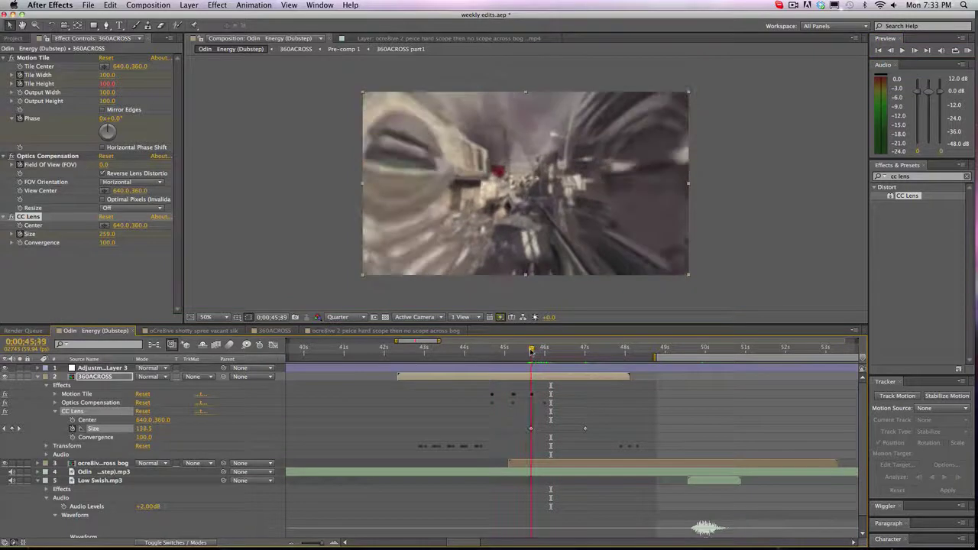
{"action": "left_click", "coordinate": [37, 378]}
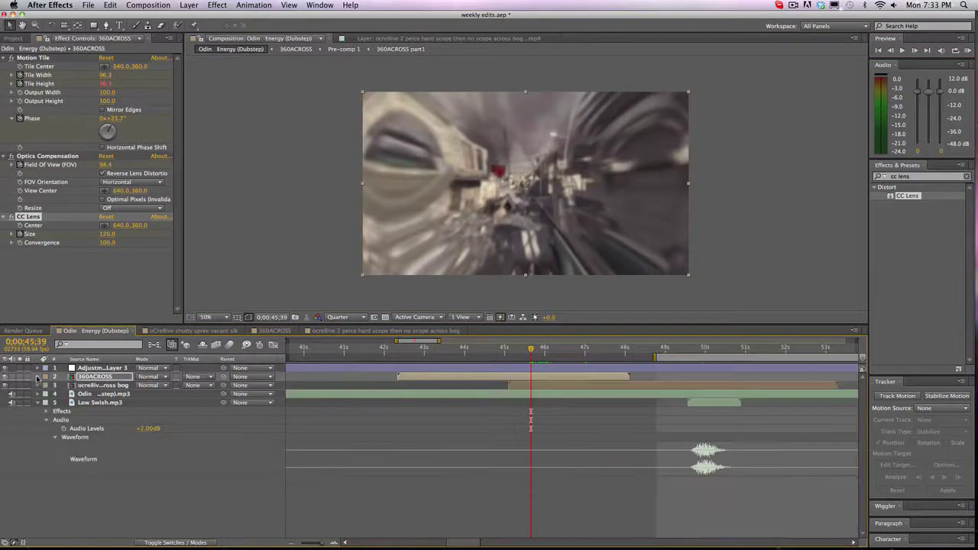
- Select the 360ACROSS layer and its CC Lens effect in the timeline
{"action": "left_click", "coordinate": [55, 508]}
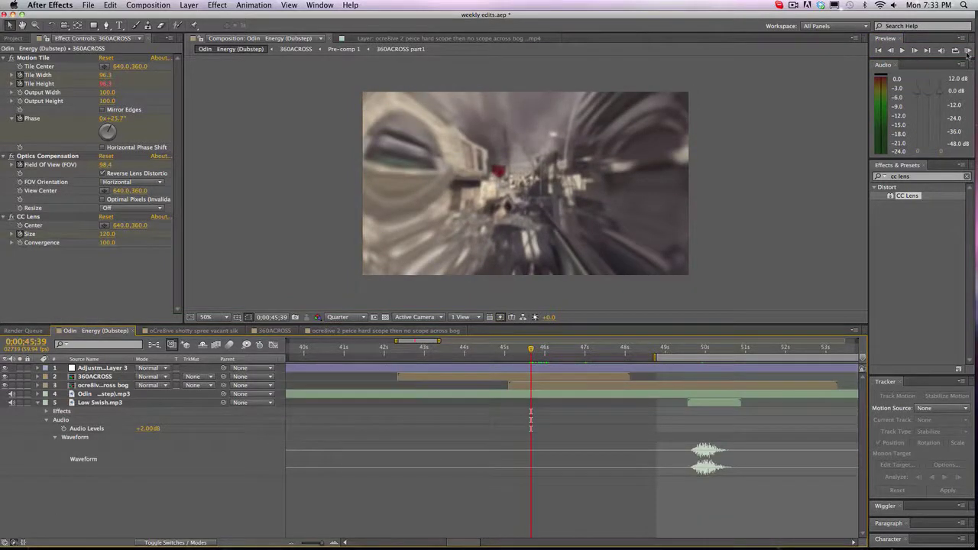
{"action": "left_click", "coordinate": [540, 376]}
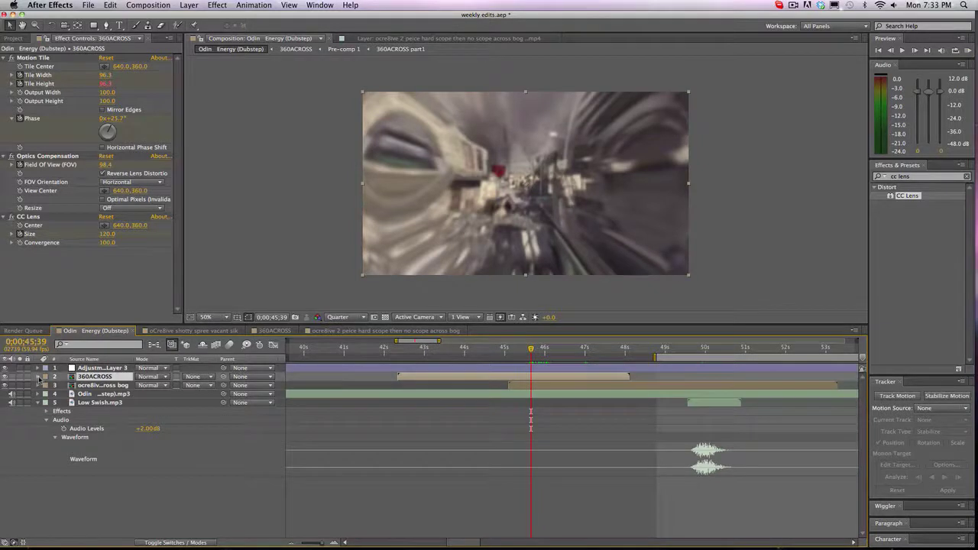
{"action": "left_click", "coordinate": [37, 378]}
{"action": "left_click", "coordinate": [55, 412]}
{"action": "left_click", "coordinate": [86, 402]}
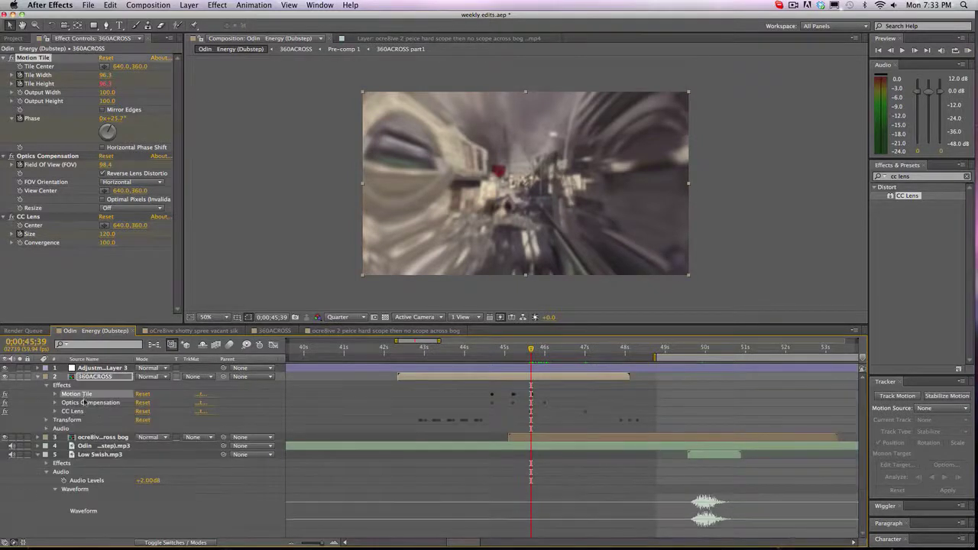
{"action": "left_click", "coordinate": [77, 412]}
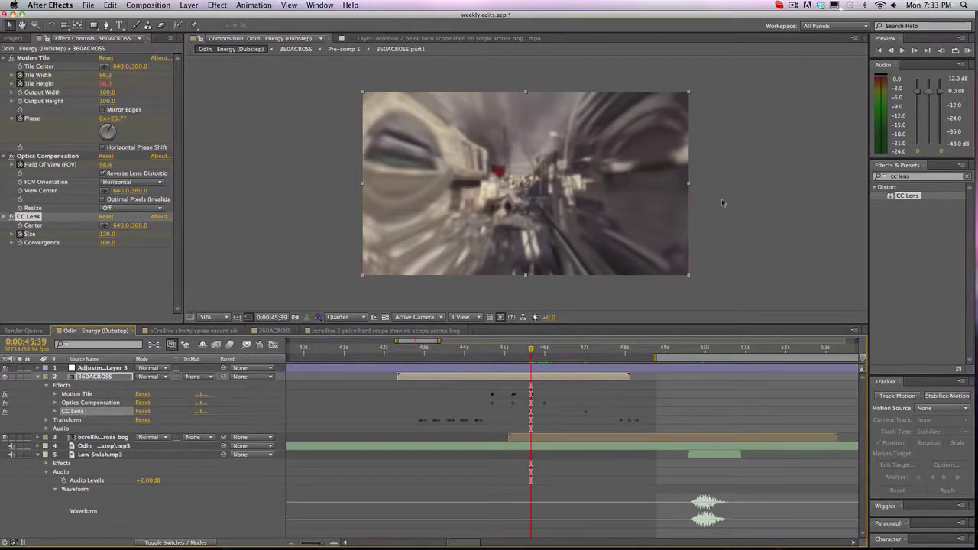
- Play a preview of the Motion Tile, Optics Compensation and CC Lens warp
{"action": "left_click", "coordinate": [970, 50]}
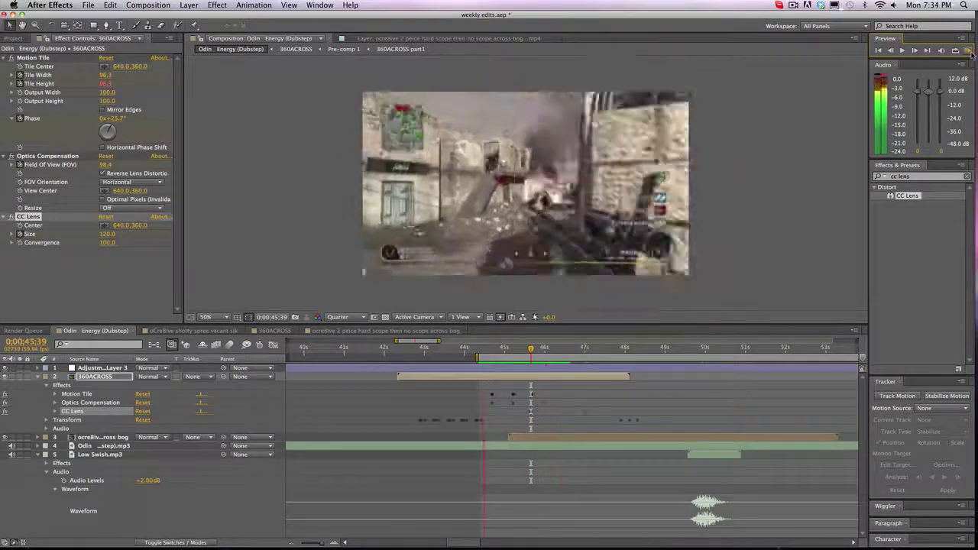
{"action": "left_click", "coordinate": [971, 50]}
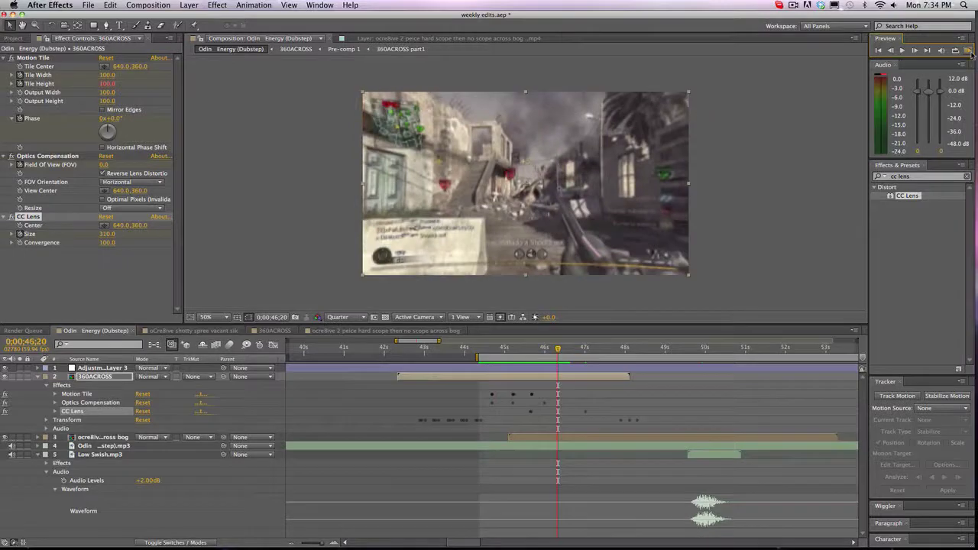
{"action": "left_click", "coordinate": [971, 51]}
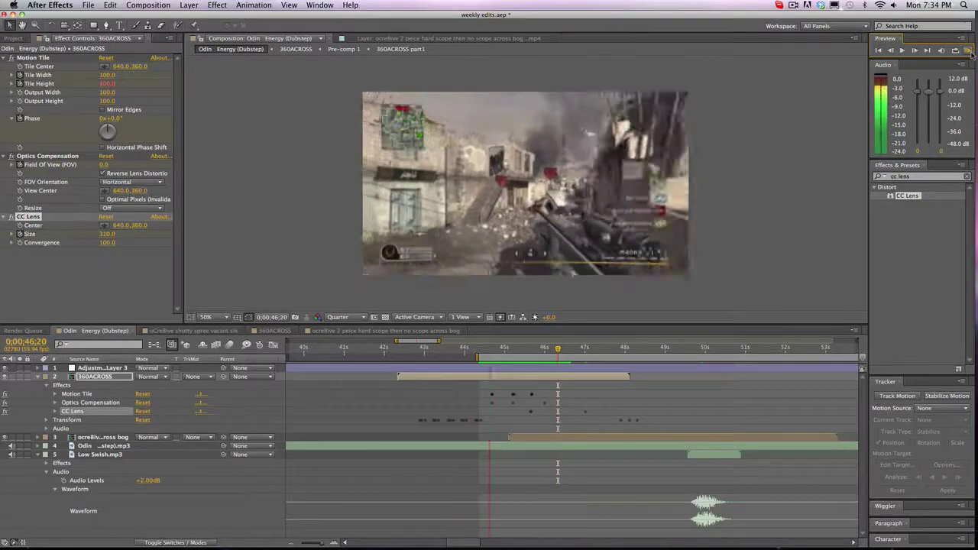
{"action": "left_click", "coordinate": [862, 136]}
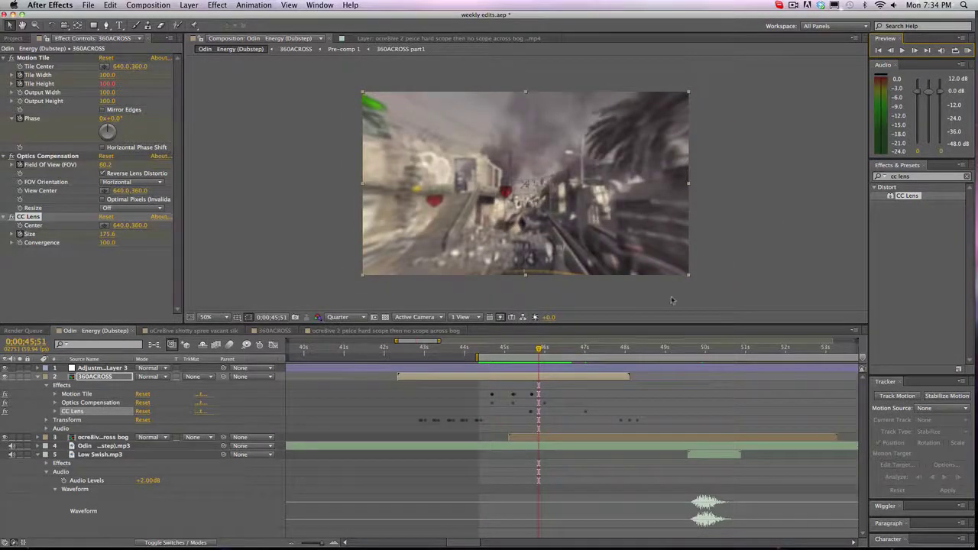
- Use the Size keyframe arrows to step back to 45;38, where CC Lens Size is 500
{"action": "left_click_drag", "start_coordinate": [539, 350], "coordinate": [537, 350]}
{"action": "left_click", "coordinate": [56, 411]}
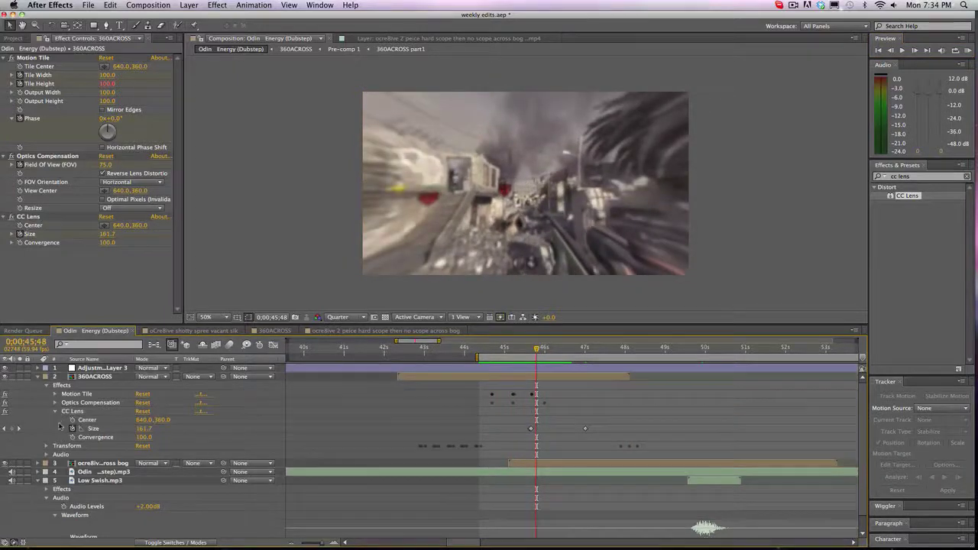
{"action": "left_click", "coordinate": [7, 429]}
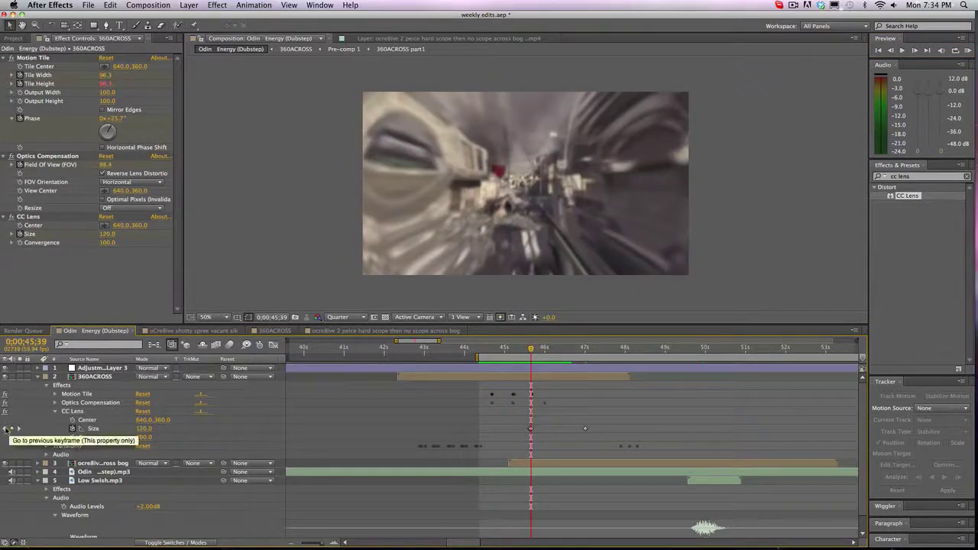
{"action": "left_click", "coordinate": [7, 429]}
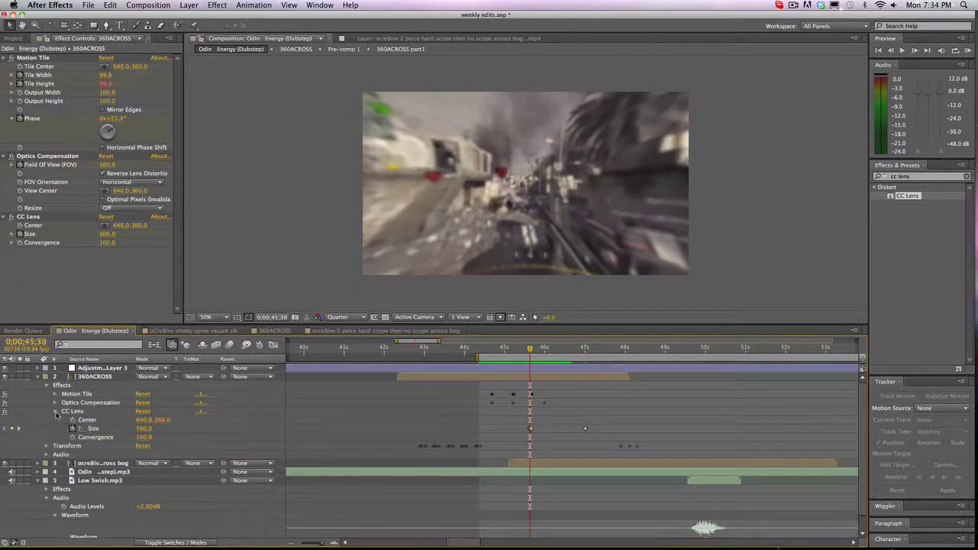
{"action": "left_click", "coordinate": [55, 412]}
- Keyframe Scale at 100%, then one frame later scale the clip up to about 130%
{"action": "left_click", "coordinate": [47, 385]}
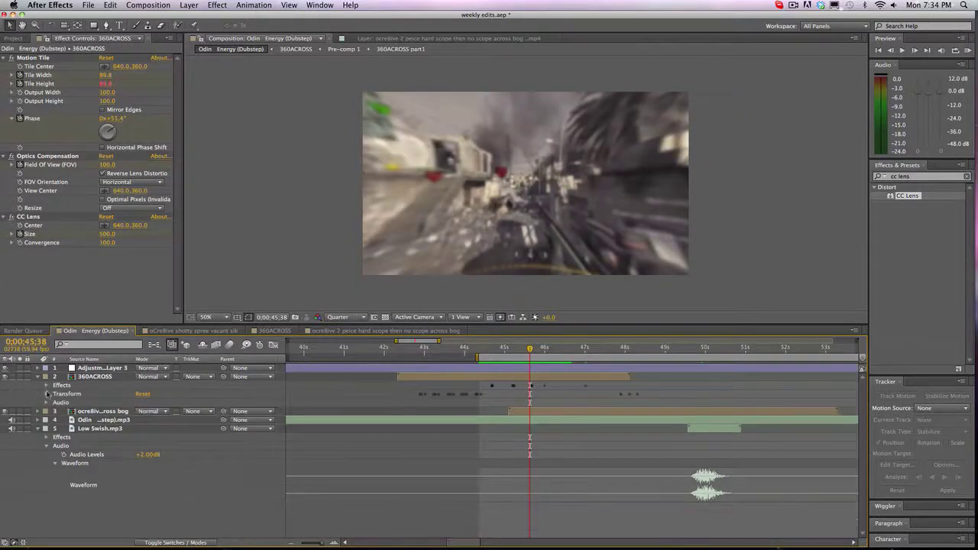
{"action": "left_click", "coordinate": [46, 394]}
{"action": "left_click", "coordinate": [16, 420]}
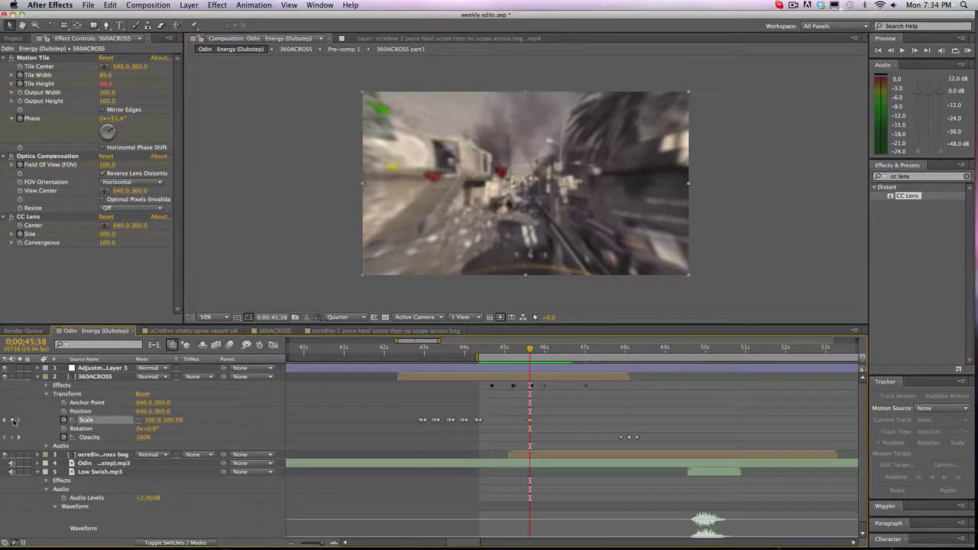
{"action": "left_click", "coordinate": [927, 50]}
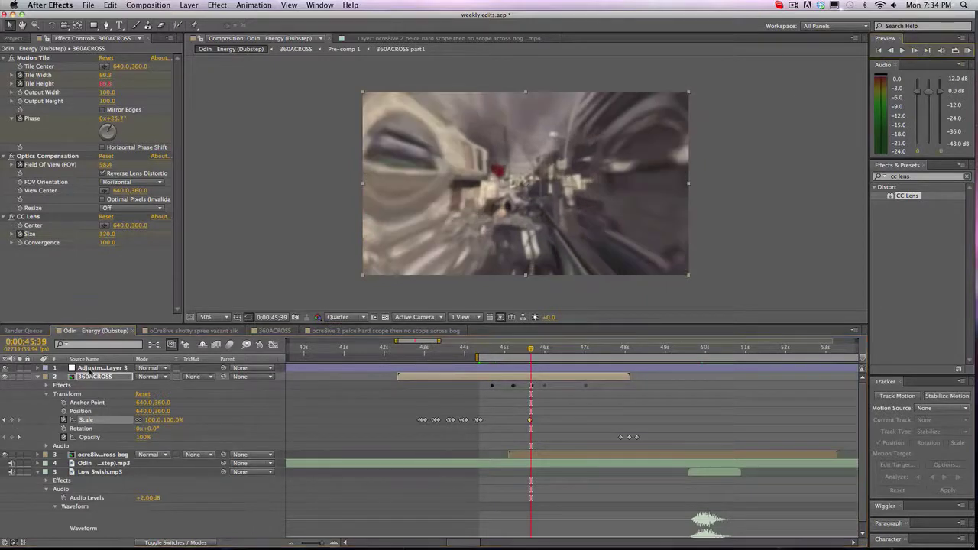
{"action": "left_click_drag", "start_coordinate": [138, 423], "coordinate": [160, 415]}
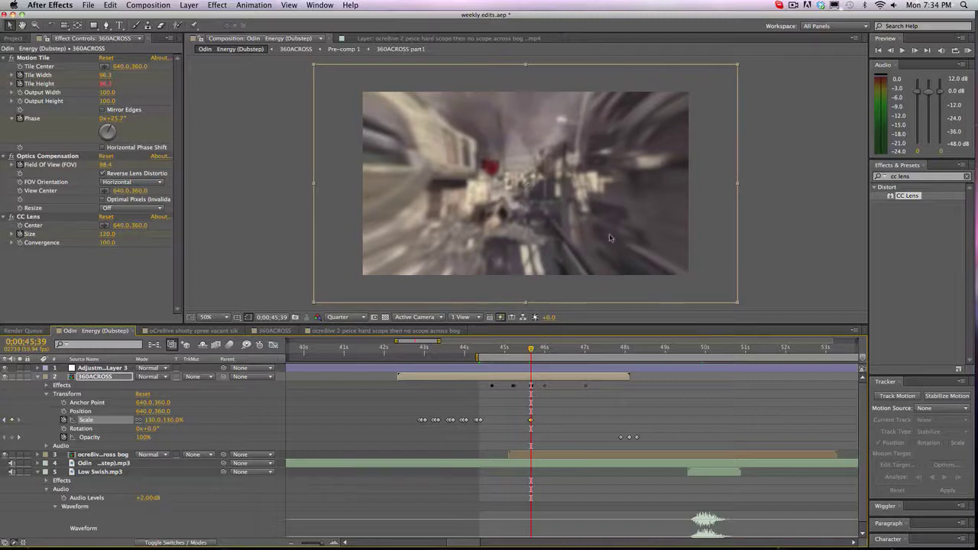
- Add a 100% Scale keyframe at 45;51 so the punch settles back
{"action": "left_click_drag", "start_coordinate": [532, 350], "coordinate": [541, 350]}
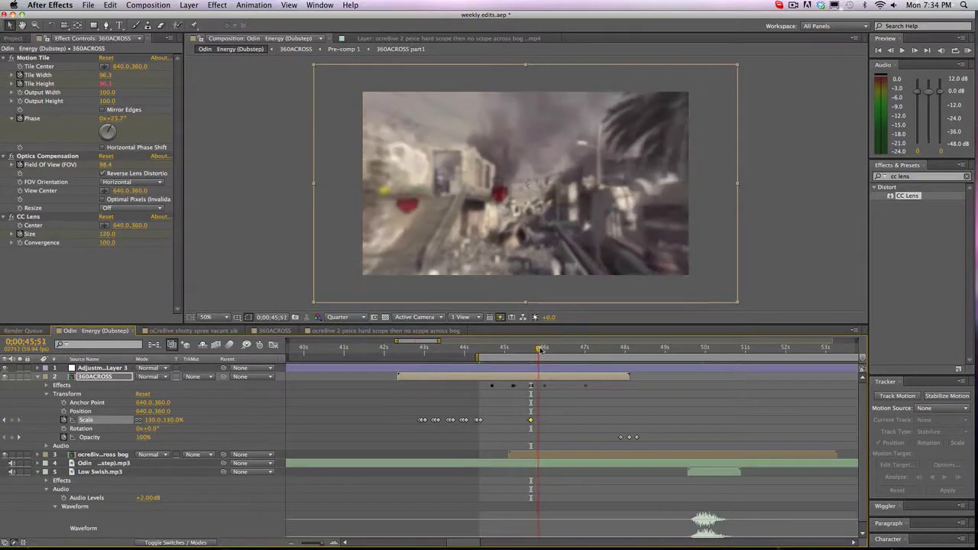
{"action": "left_click", "coordinate": [153, 421]}
{"action": "type", "text": "100"}
{"action": "key", "text": "Return"}
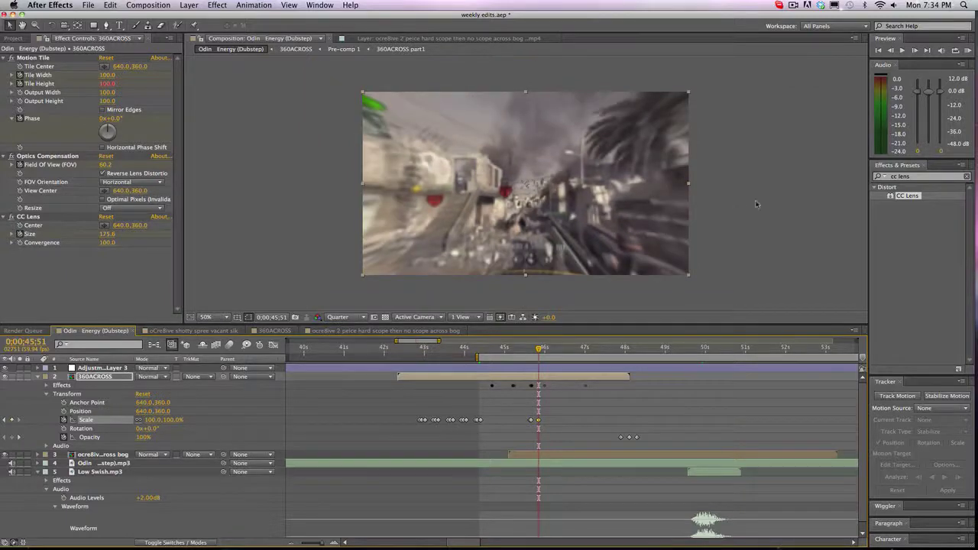
{"action": "left_click", "coordinate": [968, 51]}
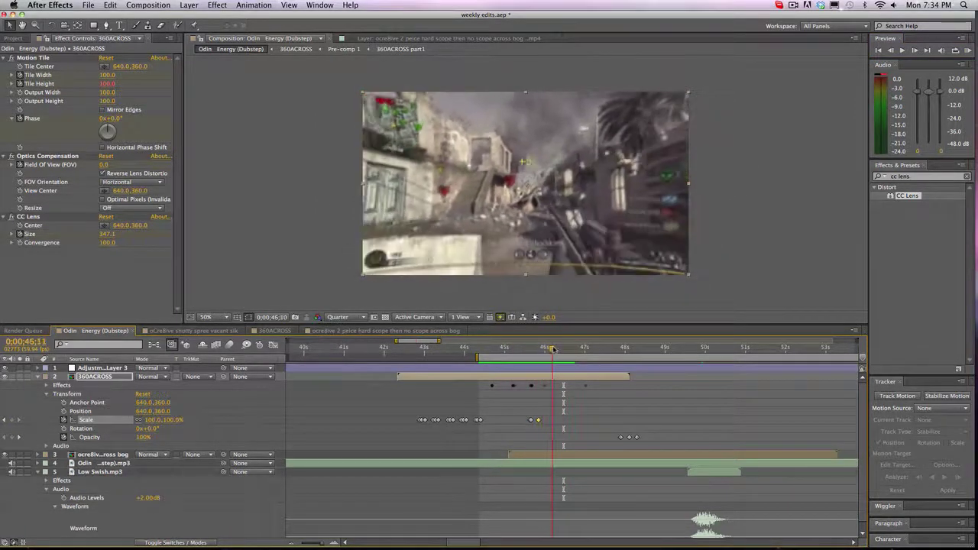
{"action": "left_click_drag", "start_coordinate": [545, 421], "coordinate": [555, 422]}
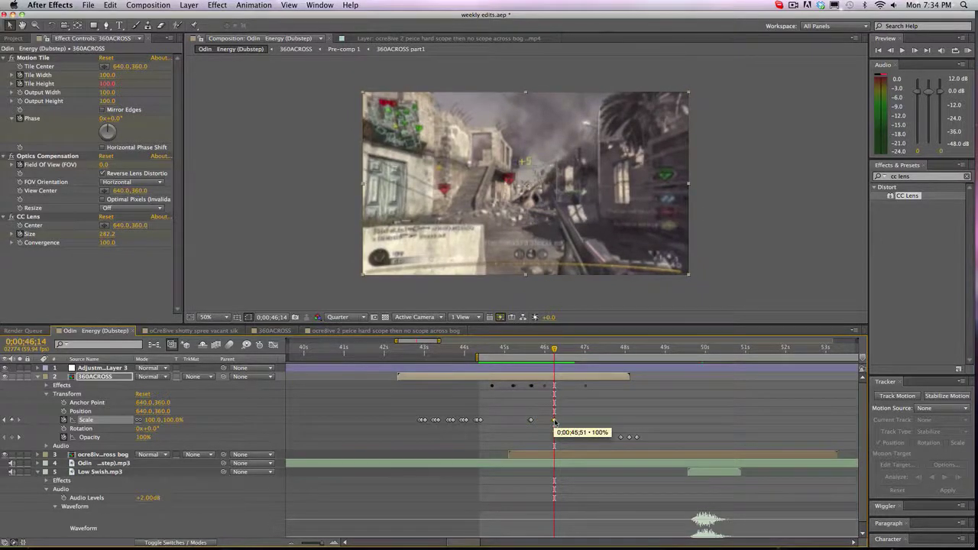
- Preview the scale punch and collapse the 360ACROSS layer
{"action": "key", "text": "space"}
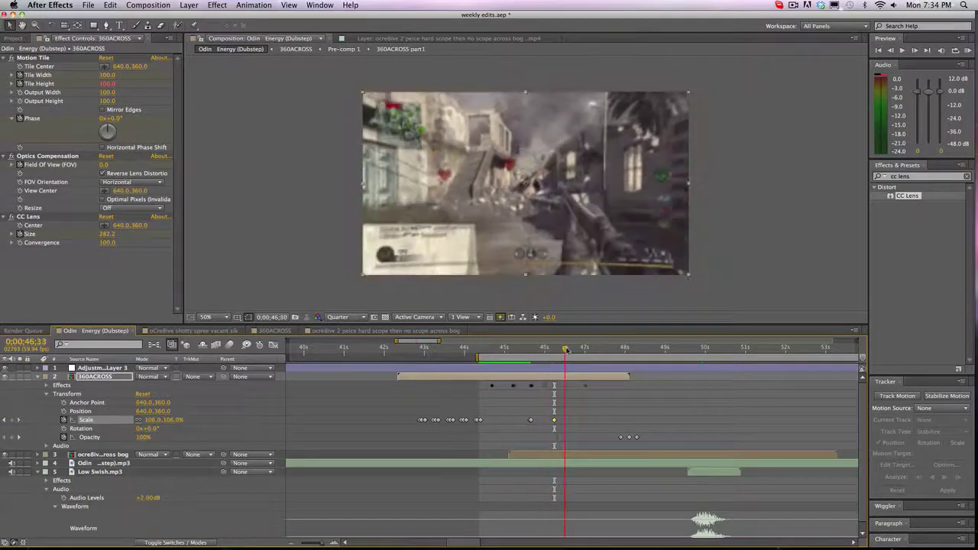
{"action": "left_click", "coordinate": [566, 349]}
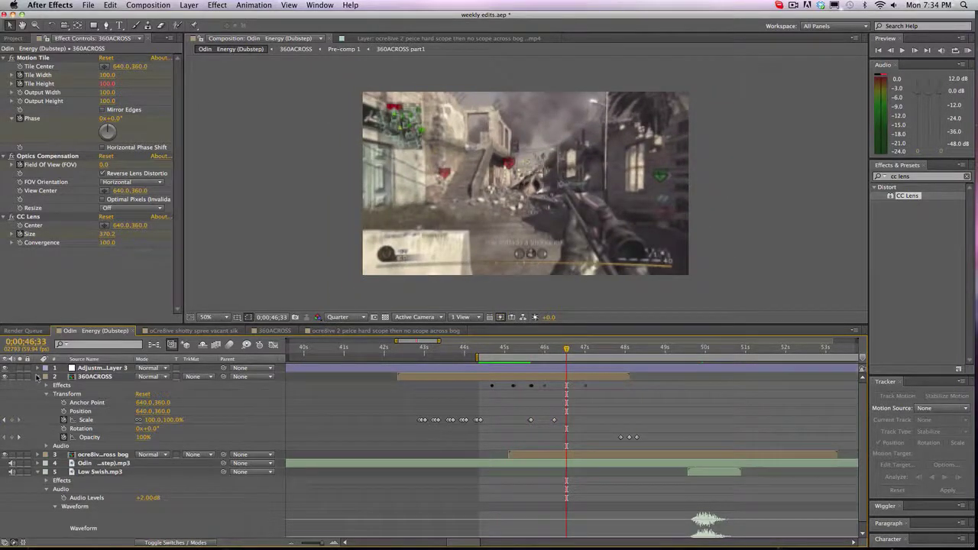
{"action": "left_click", "coordinate": [37, 377]}
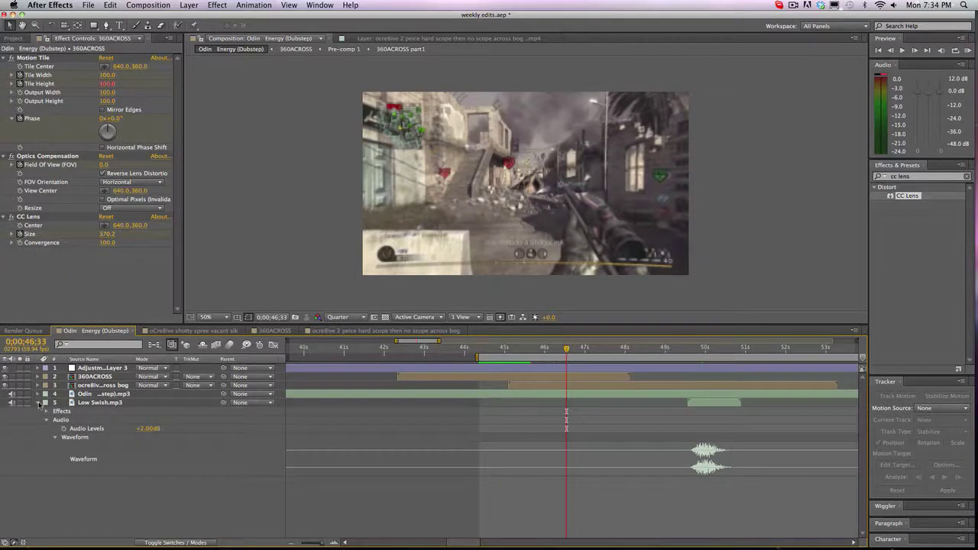
- Select the Low Swish.mp3 music layer and clear the 'cc lens' effect search
{"action": "left_click", "coordinate": [557, 395]}
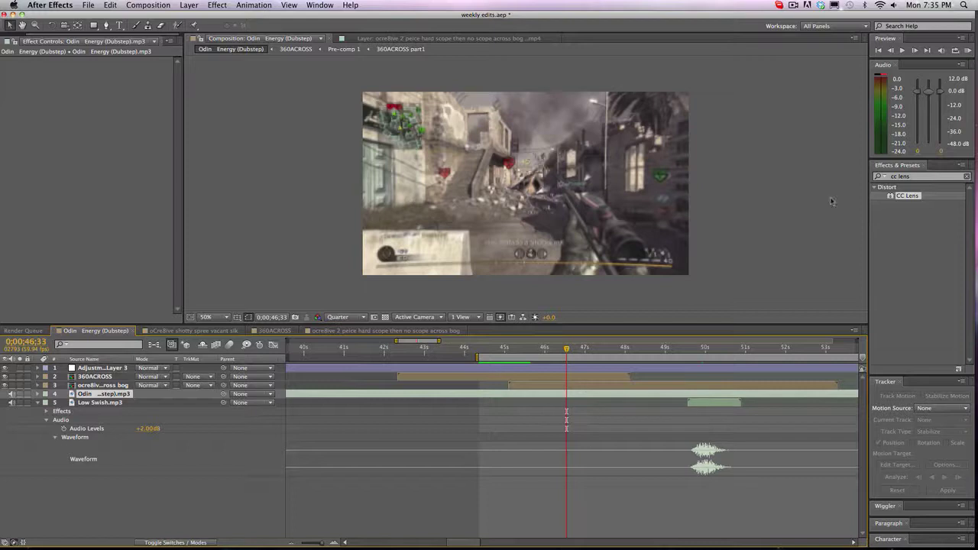
{"action": "left_click", "coordinate": [966, 177]}
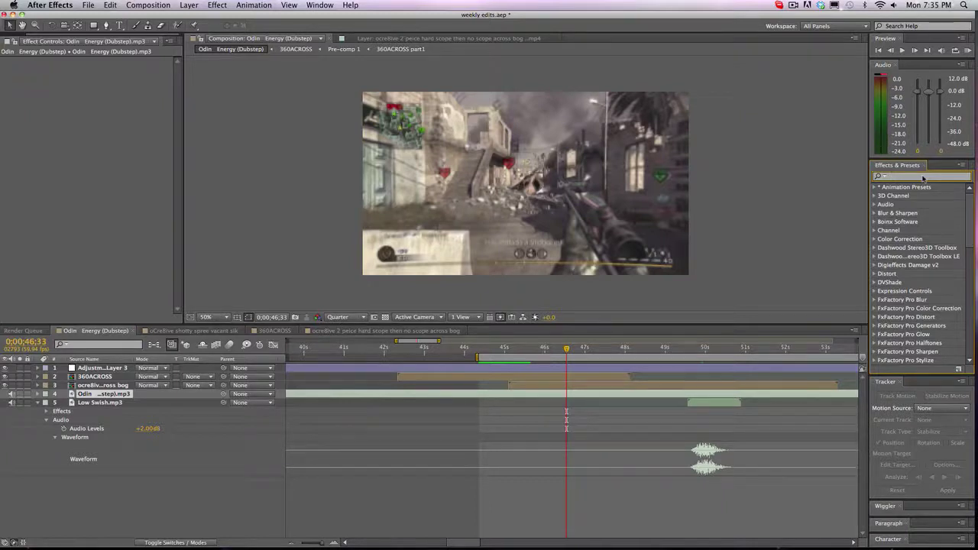
{"action": "left_click", "coordinate": [793, 4]}
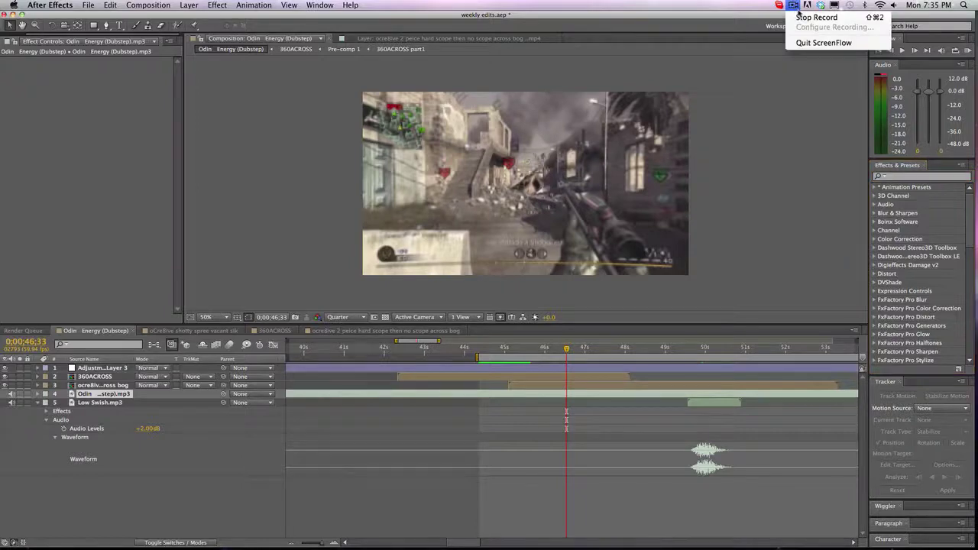